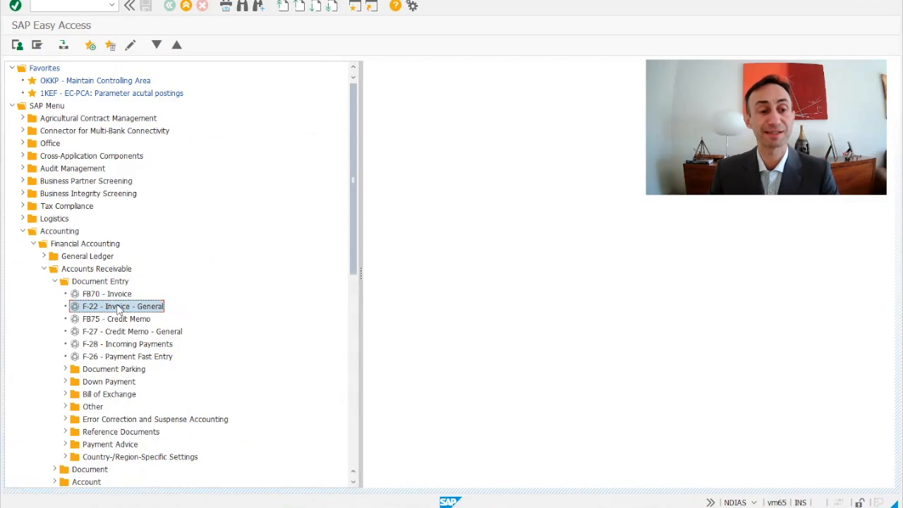
Open the F-22 customer invoice entry and set both the posting date and document date to 03/26/2024
double_click(124, 311)
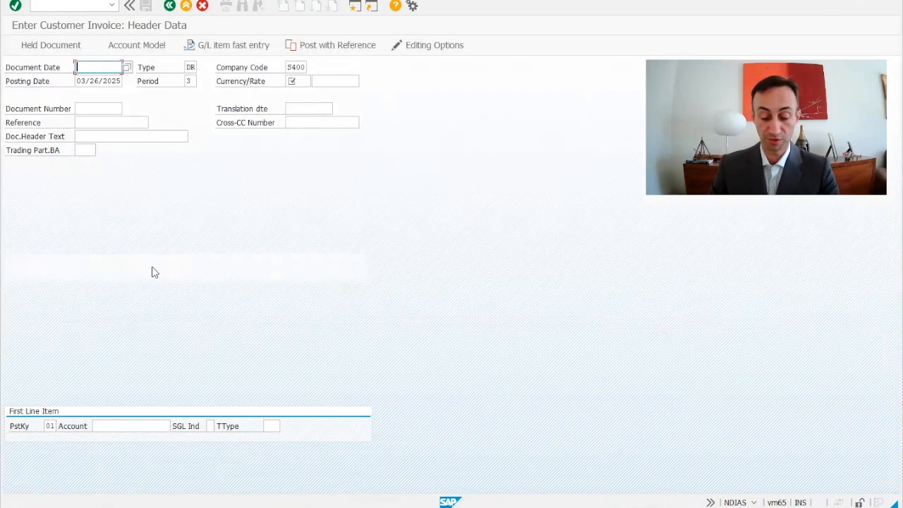
left_click(121, 81)
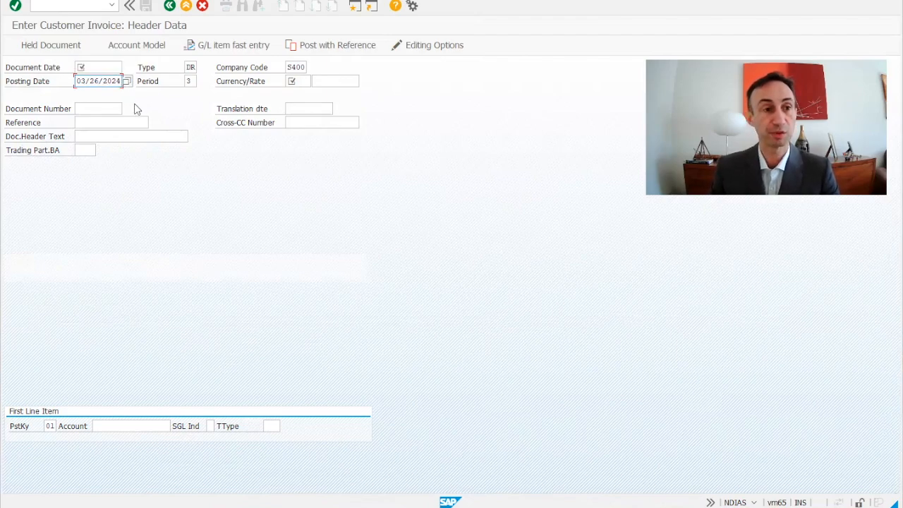
left_click(78, 81)
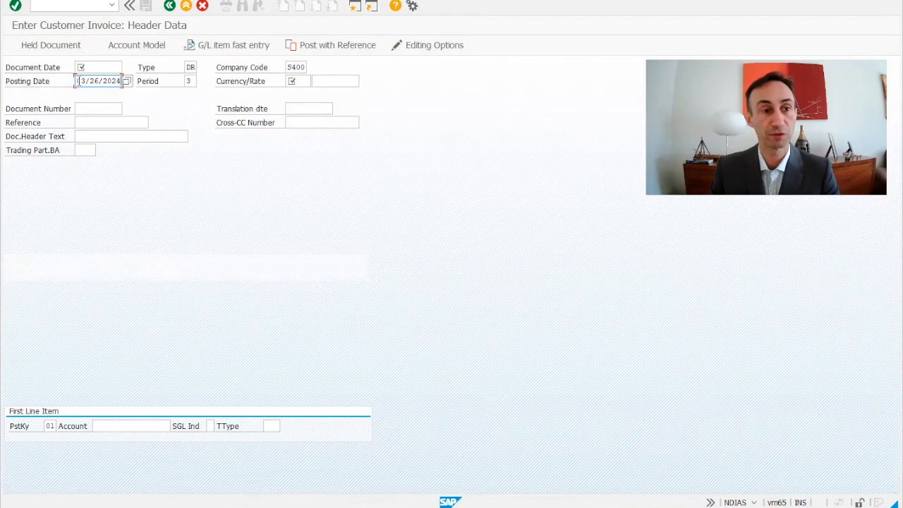
left_click_drag(78, 81, 118, 80)
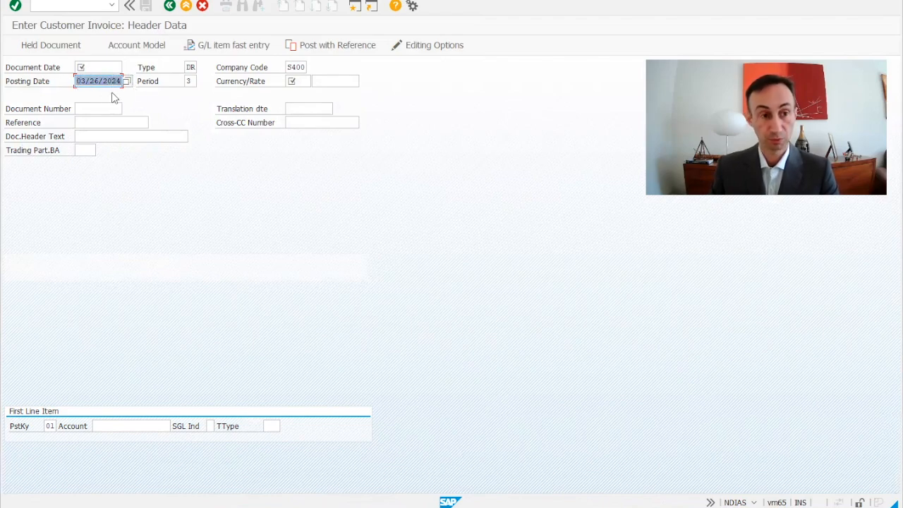
left_click(92, 67)
type("03/26/2024")
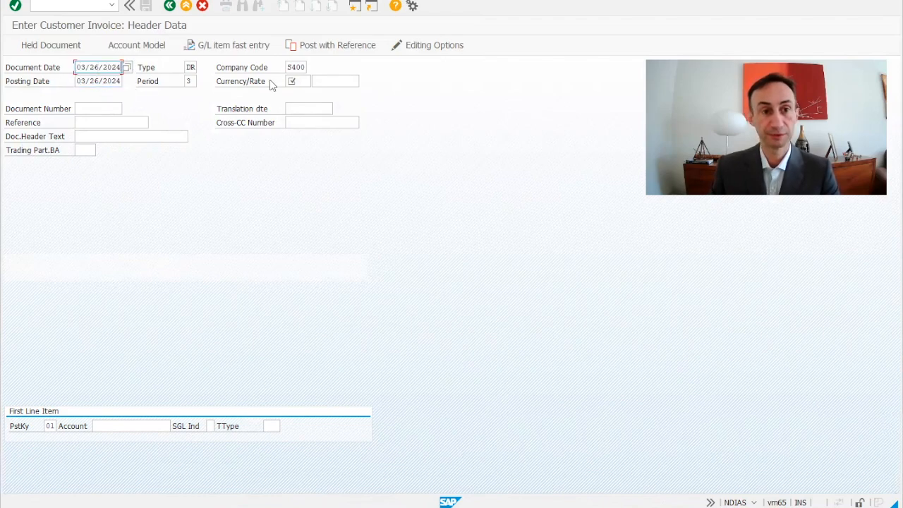
Set the currency to BRL and enter the customer account as the first line item with posting key 01
left_click(292, 83)
left_click(295, 83)
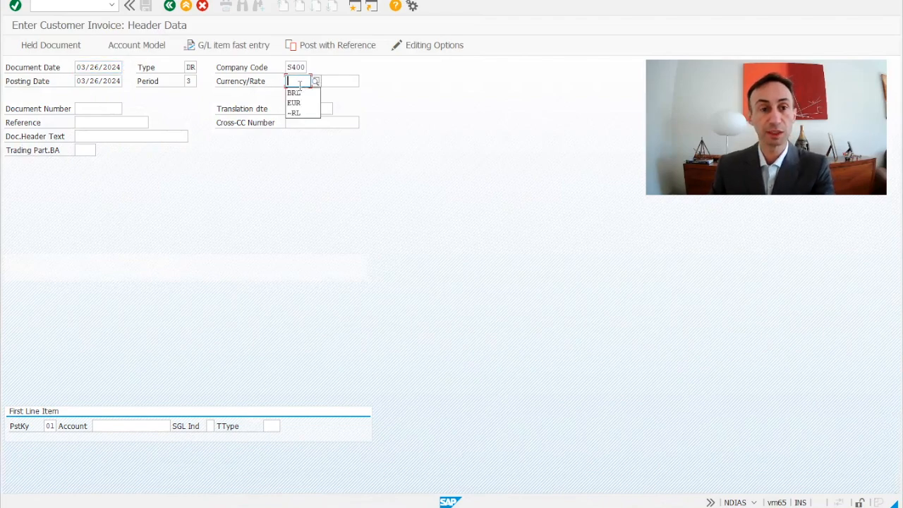
left_click(293, 94)
left_click(108, 426)
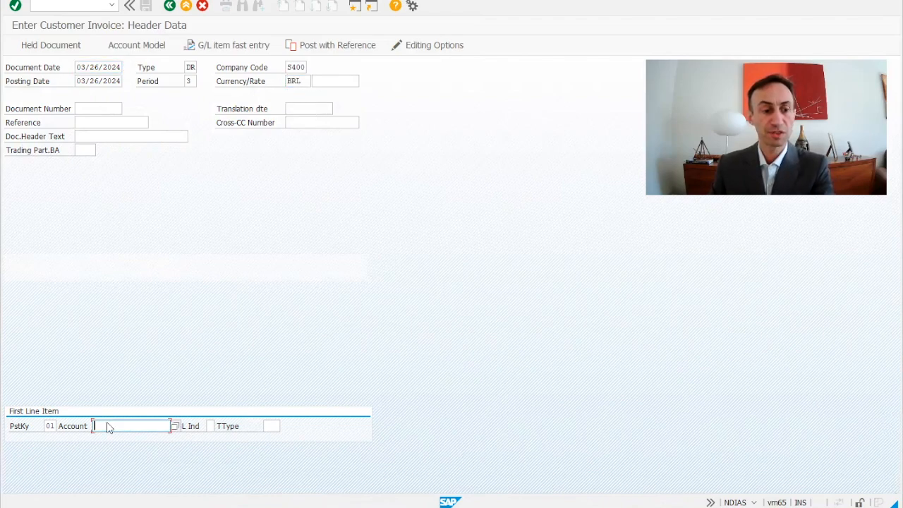
left_click(130, 295)
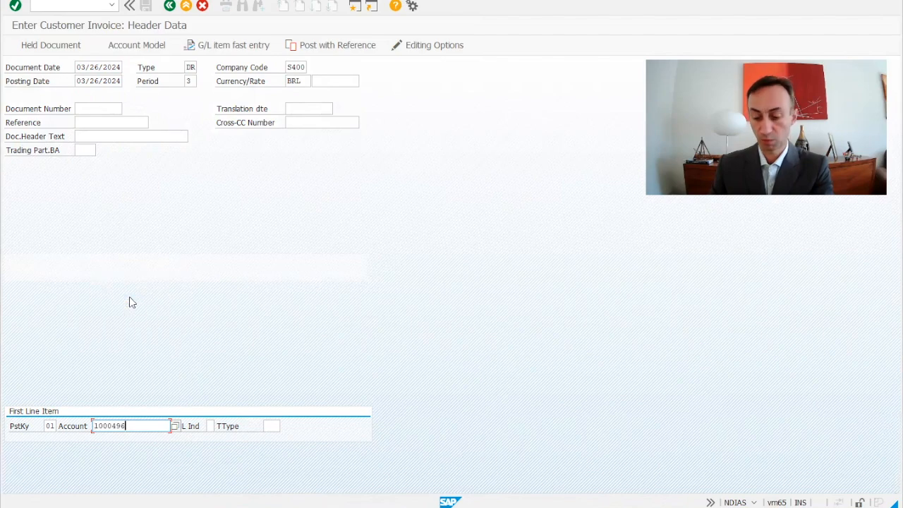
key("Return")
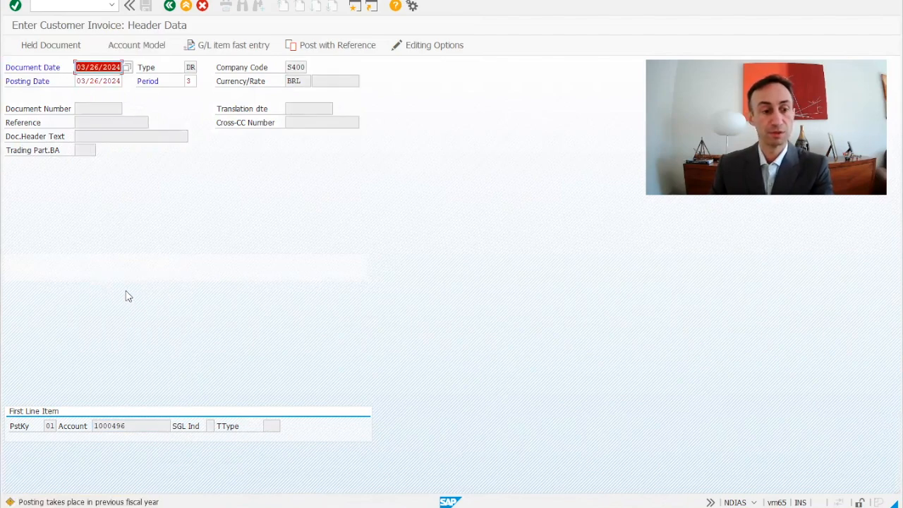
key("Return")
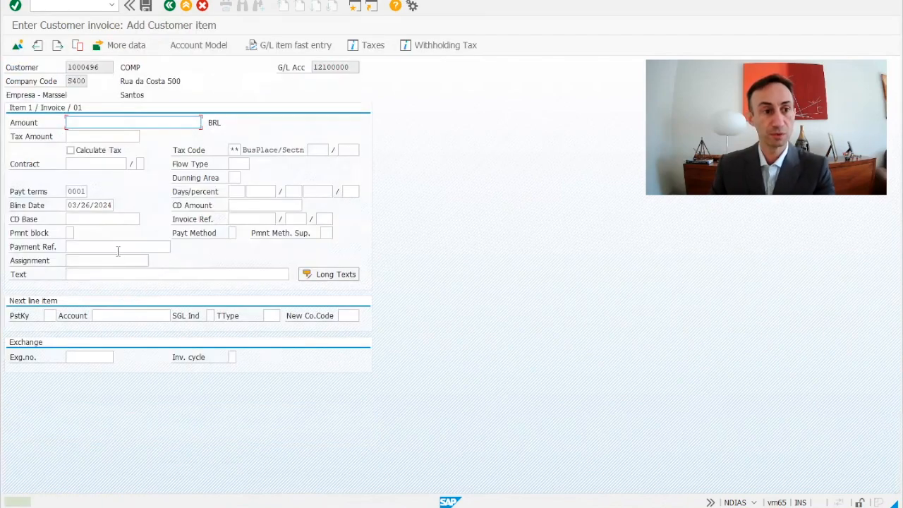
Enter 5000 as the customer item amount and add a next line with posting key 50 and G/L account 41090000
type("5000")
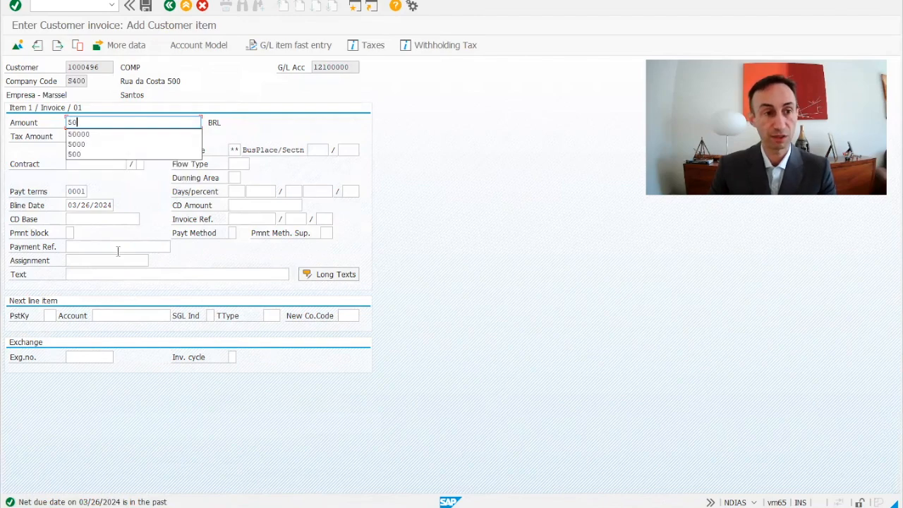
left_click(53, 316)
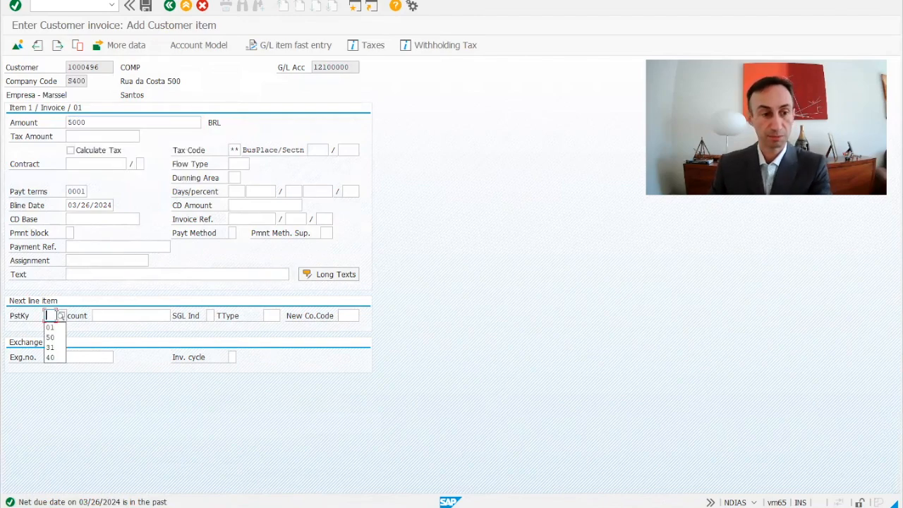
left_click(51, 338)
left_click(104, 317)
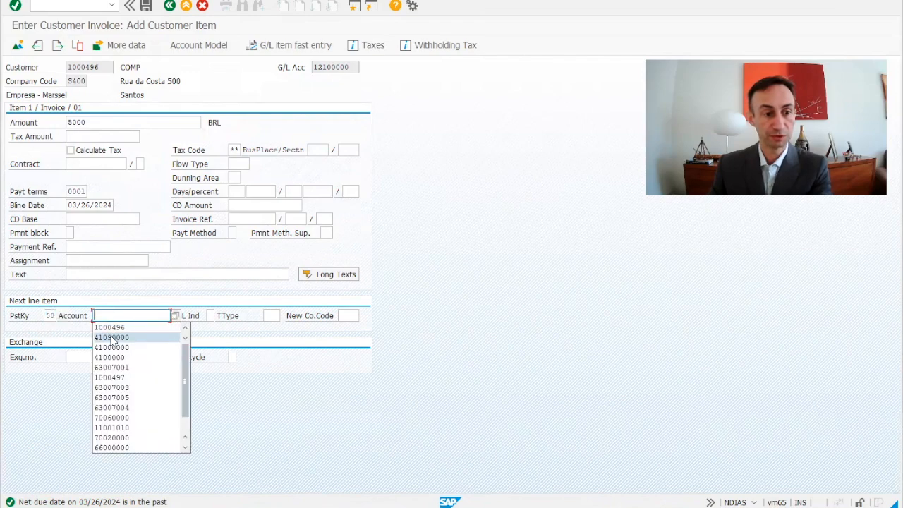
left_click(111, 338)
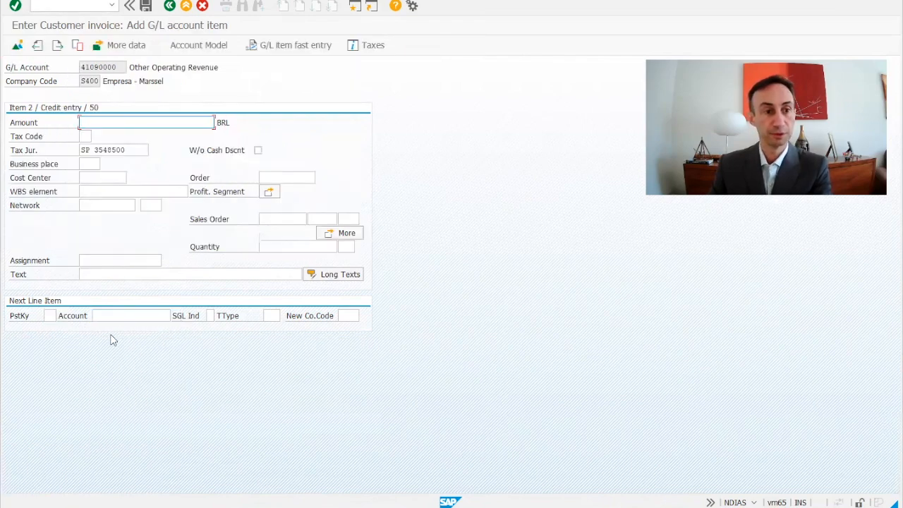
Assign cost center S4000001 to the revenue line item and confirm it
left_click(90, 182)
left_click(97, 190)
key("Return")
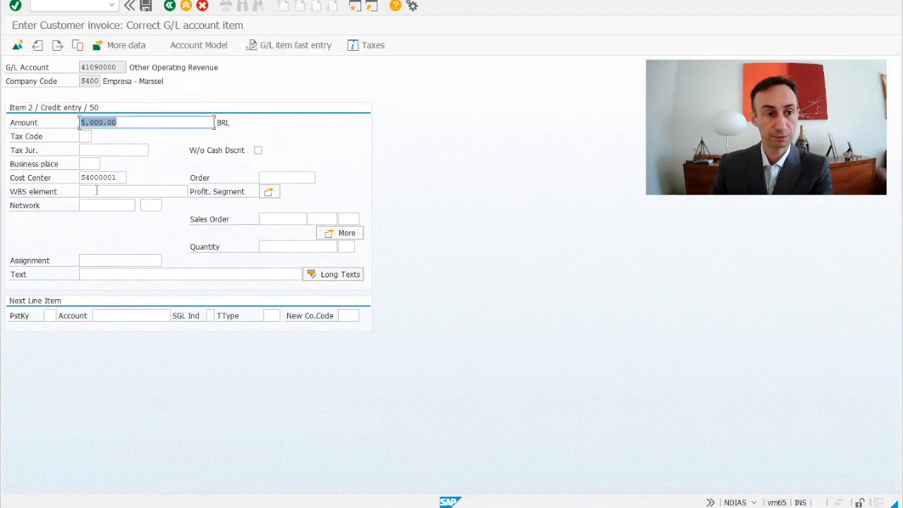
Open the coding block of the revenue item to review its profit center and close it
left_click(349, 235)
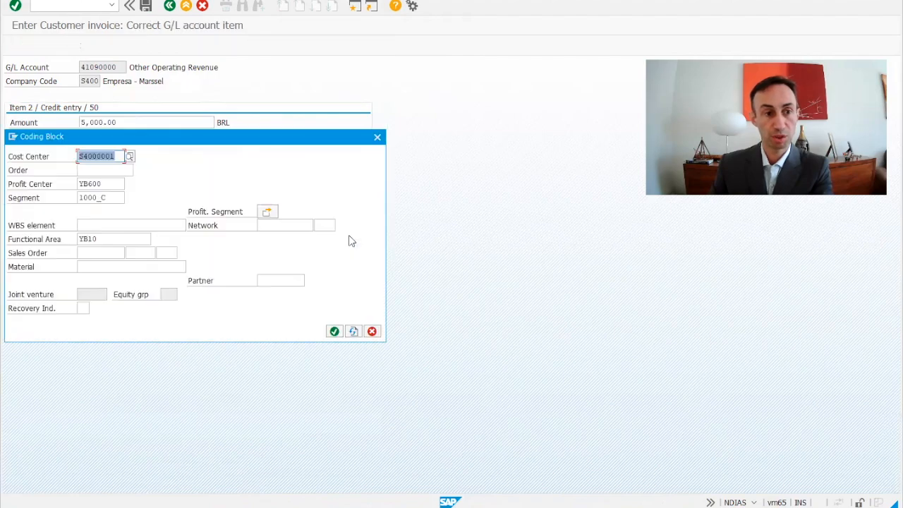
left_click(115, 188)
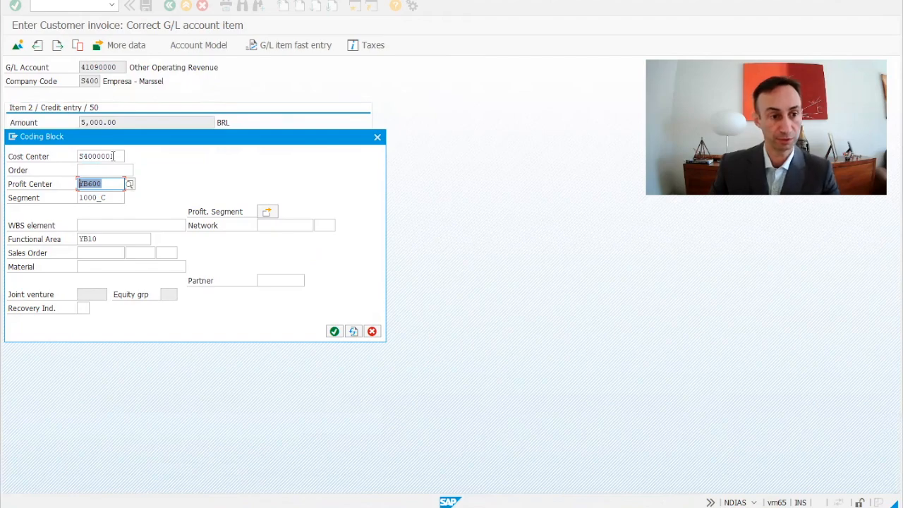
left_click(337, 332)
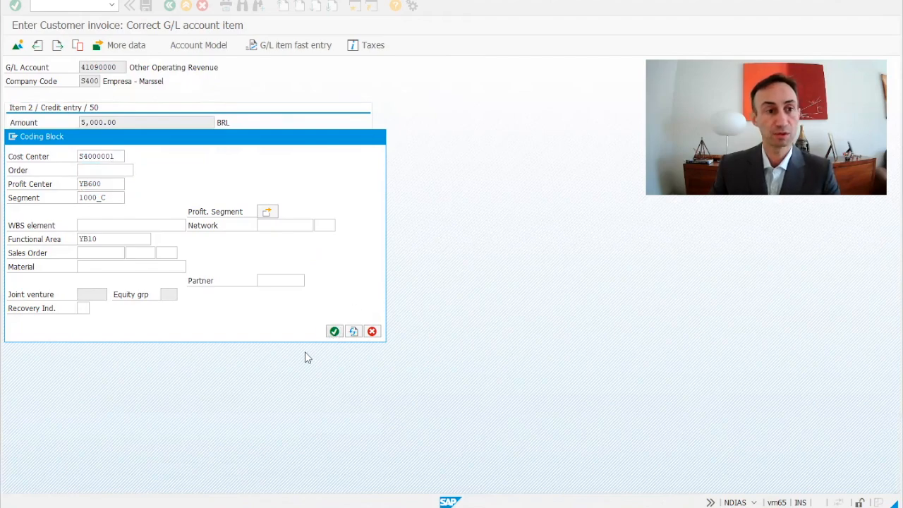
Display the document overview and post the customer invoice
left_click(16, 45)
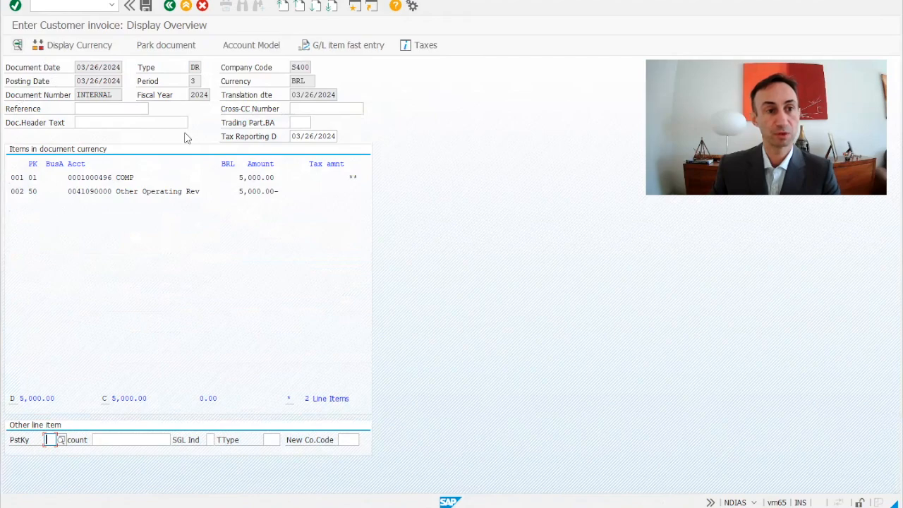
left_click(146, 6)
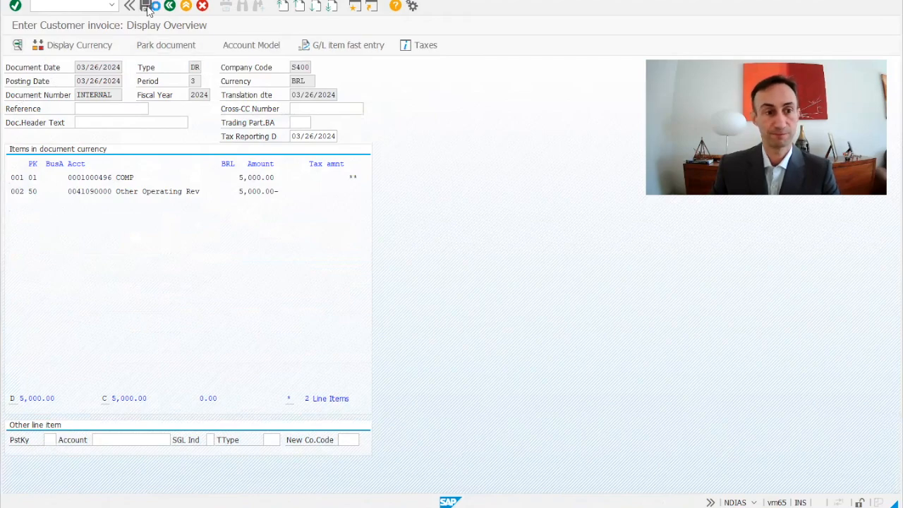
Display the posted document and open its revenue line item
left_click(51, 3)
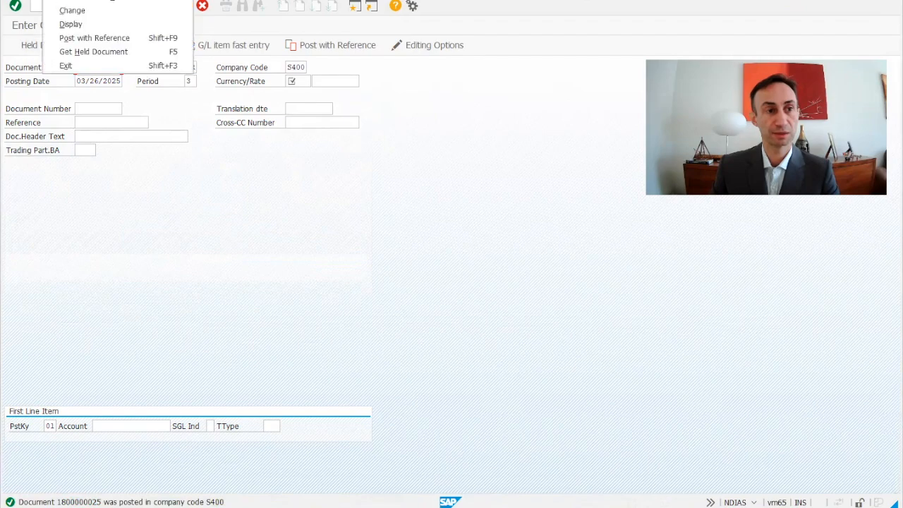
left_click(72, 26)
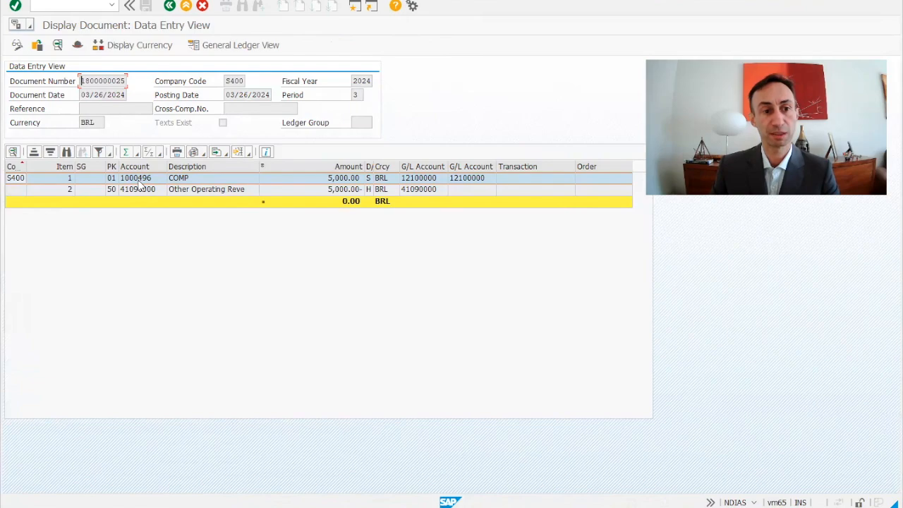
left_click(135, 192)
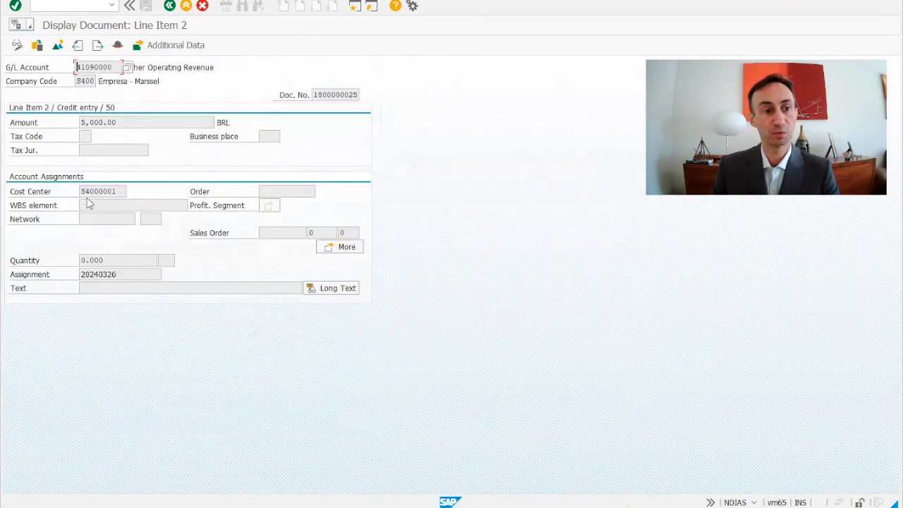
Review the line item's additional account assignments and return to the main menu
left_click(354, 252)
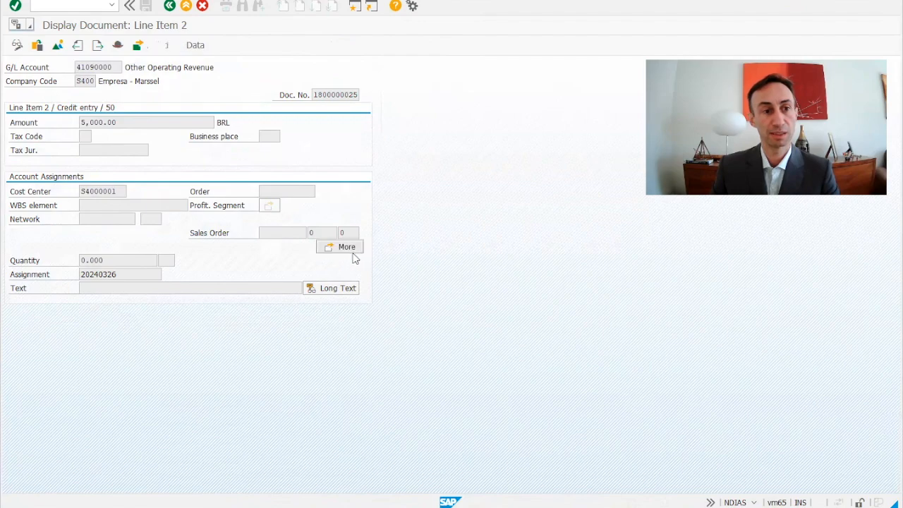
left_click_drag(110, 183, 46, 178)
left_click(376, 332)
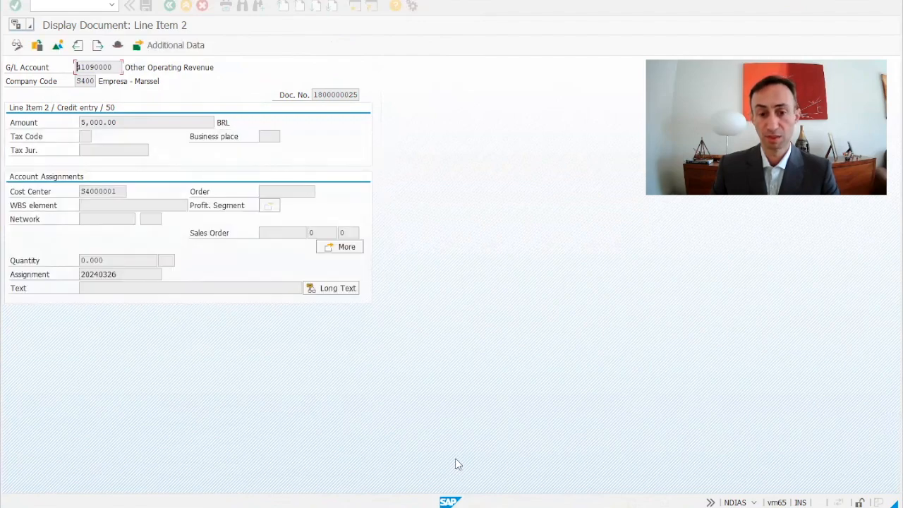
mouse_move(474, 506)
left_click(424, 487)
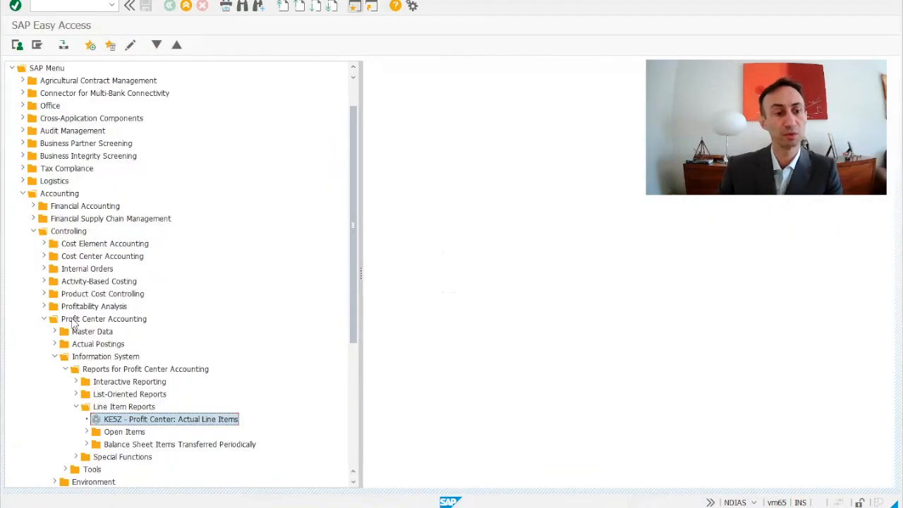
Navigate to Profit Center Accounting line item reports and open KE5Z Profit Center: Actual Line Items
left_click(37, 193)
left_click(57, 233)
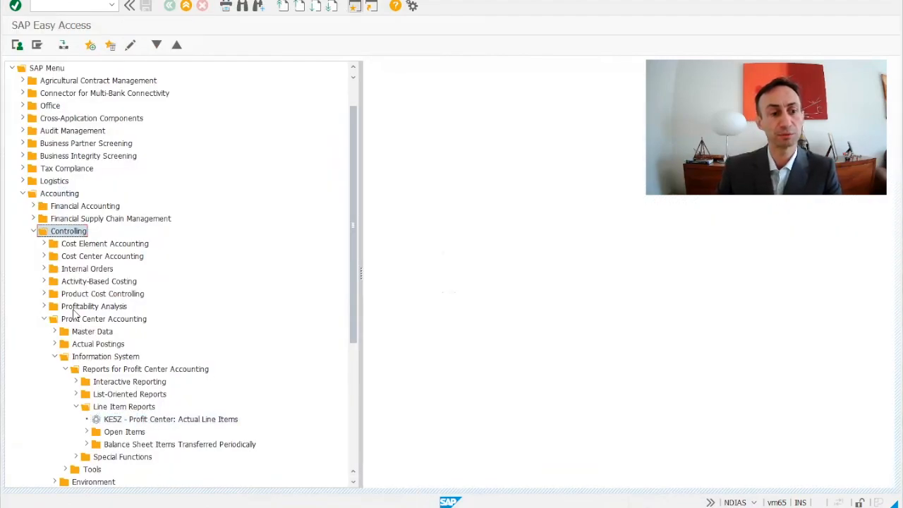
left_click(85, 319)
left_click(102, 355)
scroll(101, 337, "down", 1)
scroll(101, 337, "down", 3)
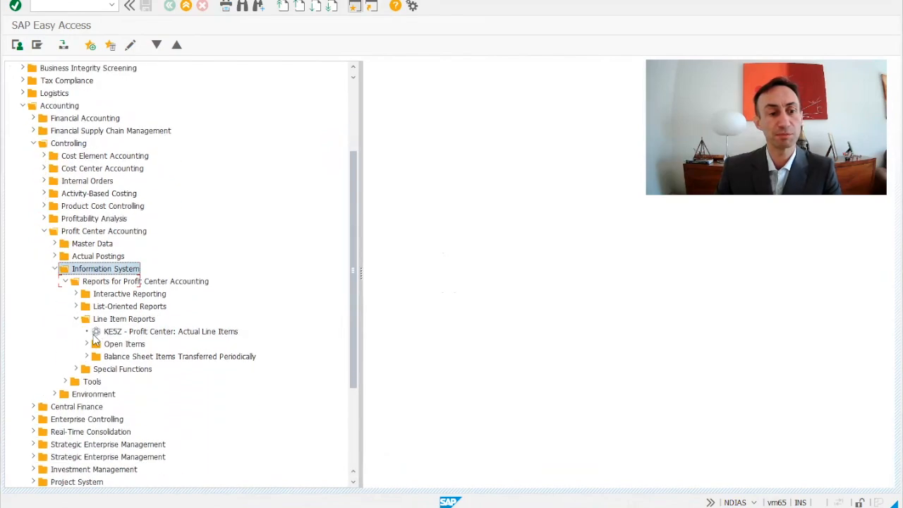
left_click(109, 295)
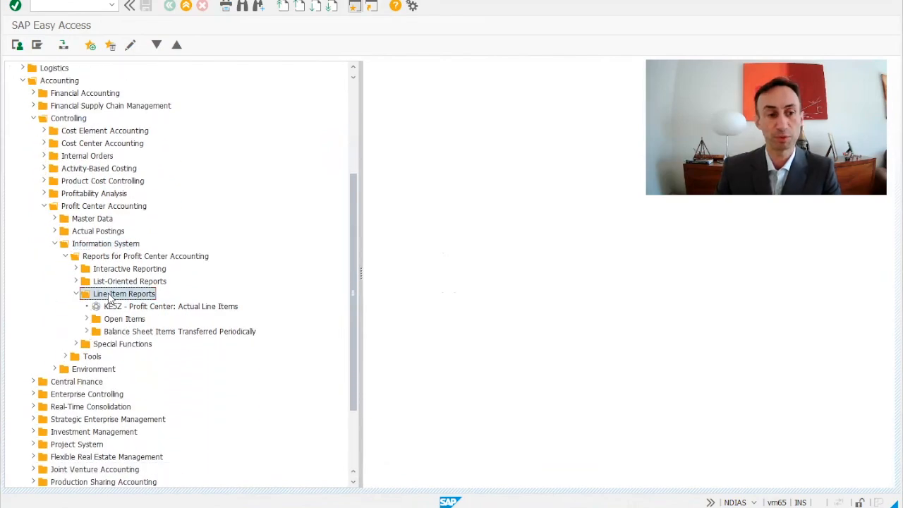
left_click(140, 307)
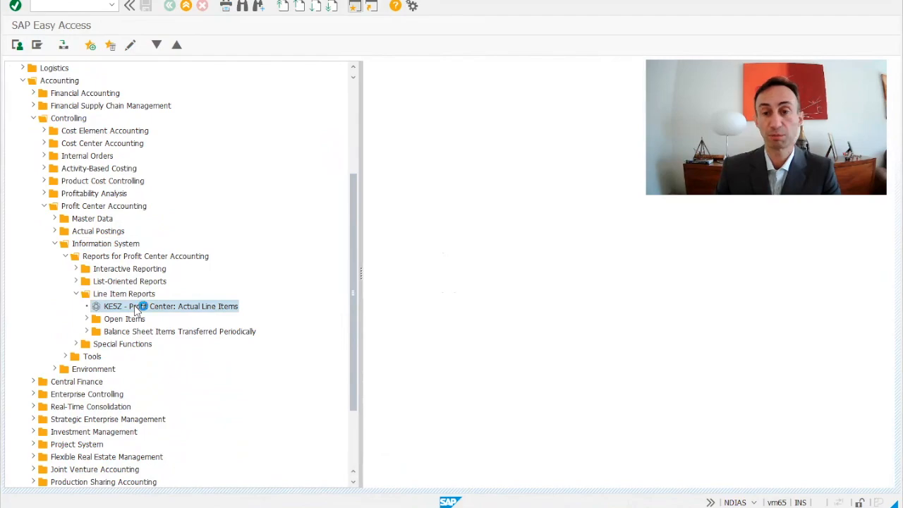
double_click(141, 307)
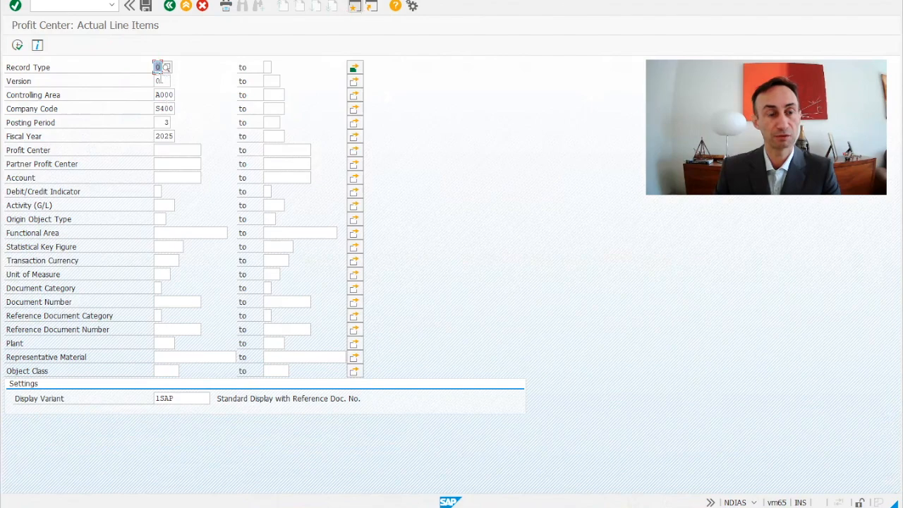
Set posting period 1 to 12 and fiscal year 2024, then execute the report
left_click(165, 122)
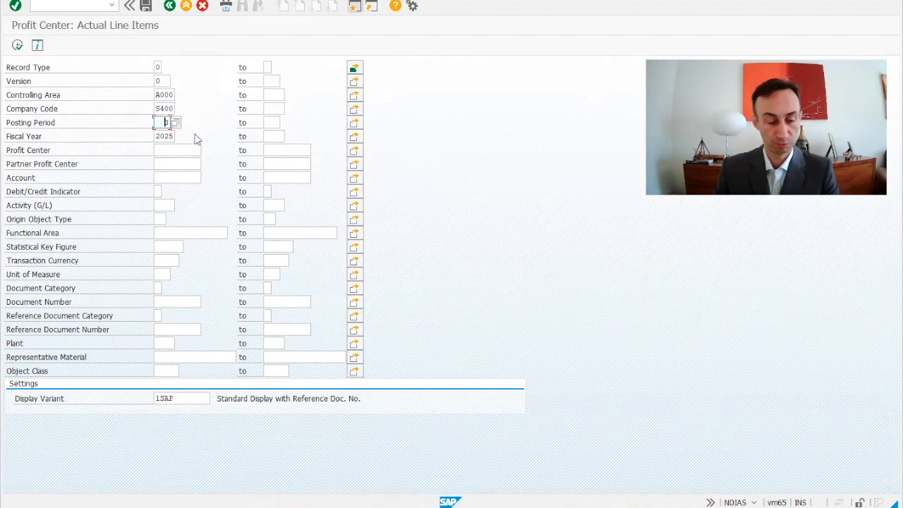
double_click(164, 123)
key("Escape")
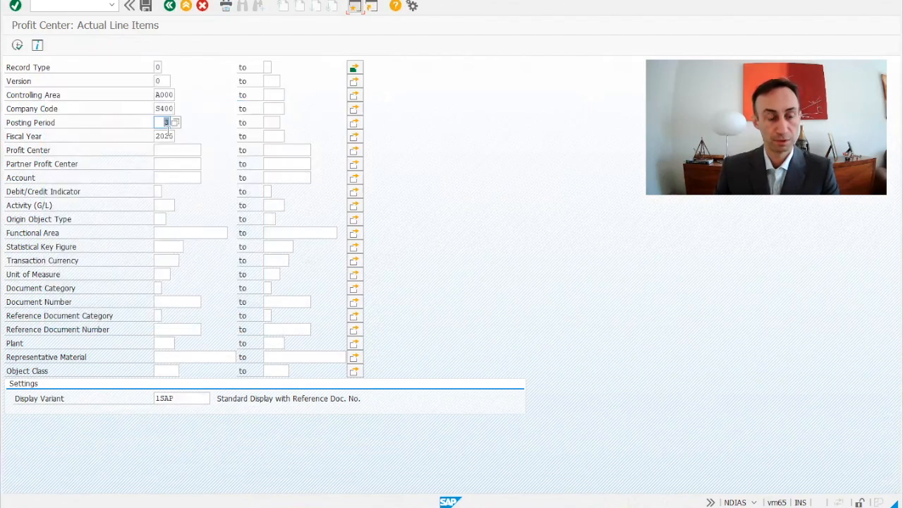
type("1")
left_click(270, 122)
type("12")
left_click(172, 136)
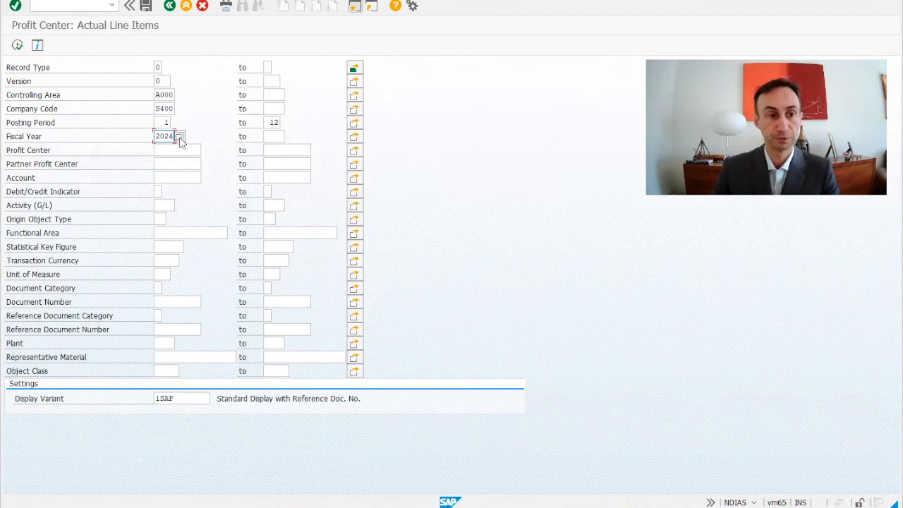
left_click(16, 45)
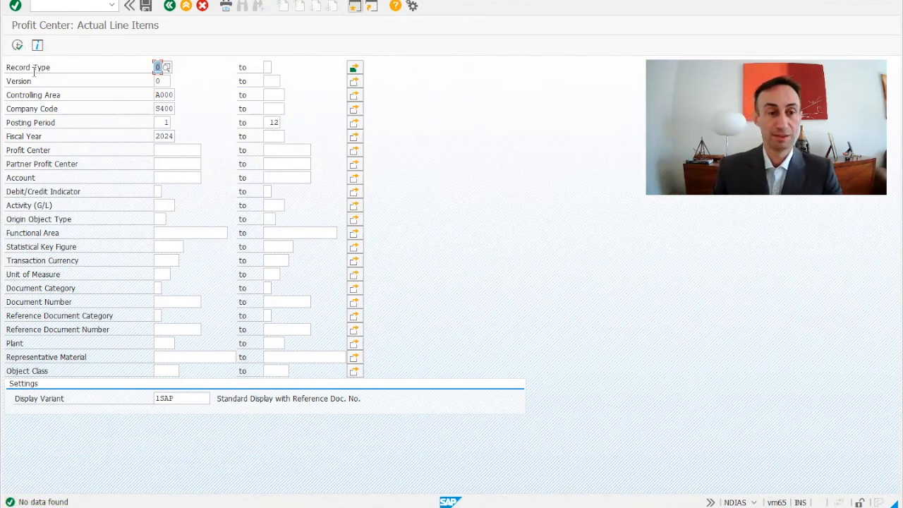
Set the fiscal year to 2025, execute the report, and return to the selection screen
left_click(171, 137)
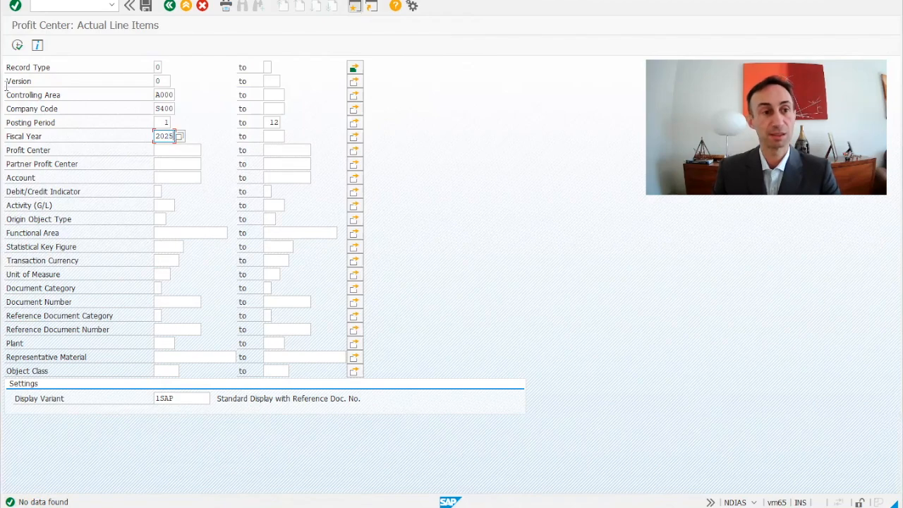
type("2025")
left_click(17, 46)
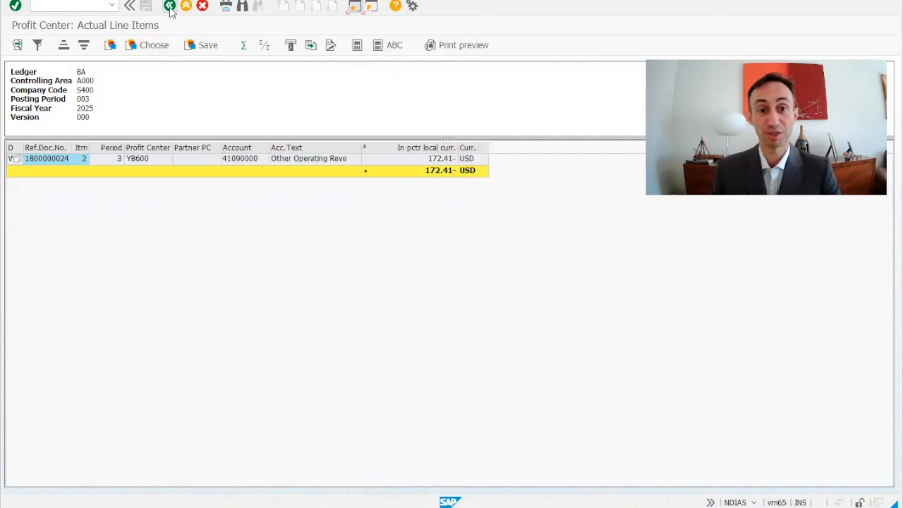
left_click(169, 7)
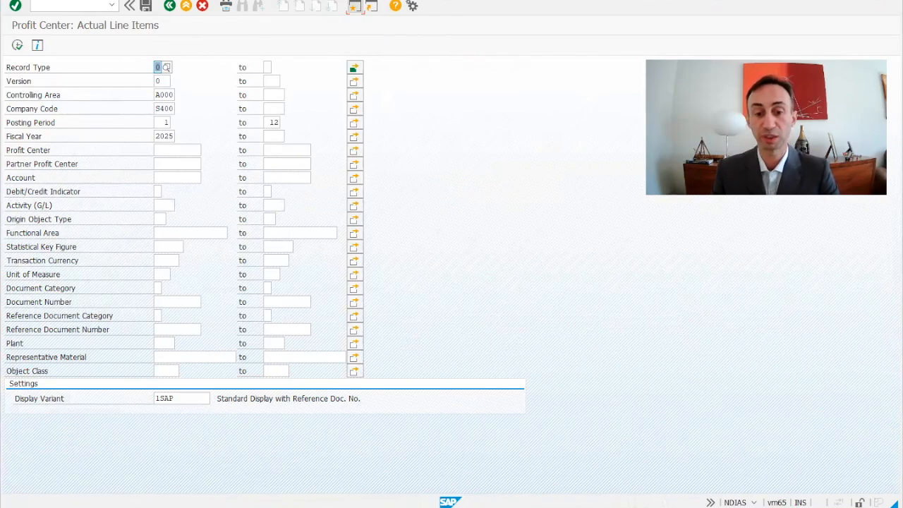
Switch to the Display IMG session showing the Profit Center Accounting settings
left_click(504, 507)
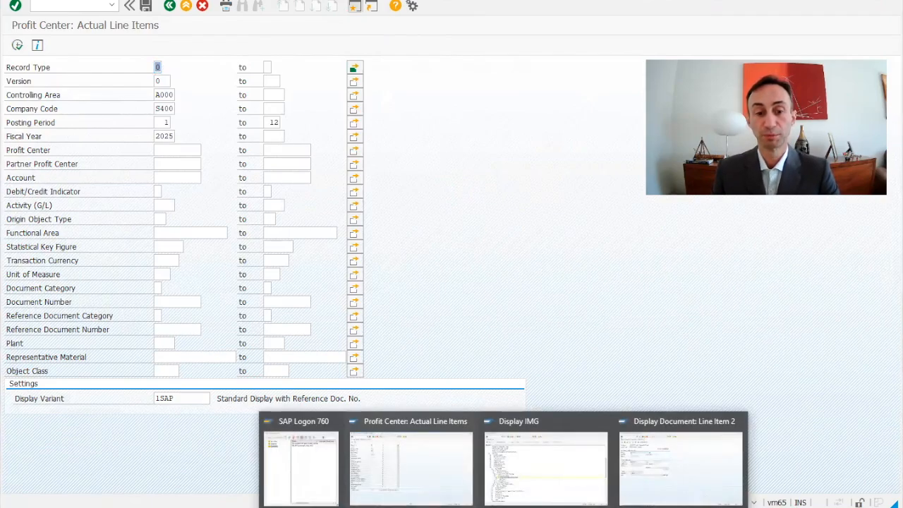
left_click(532, 488)
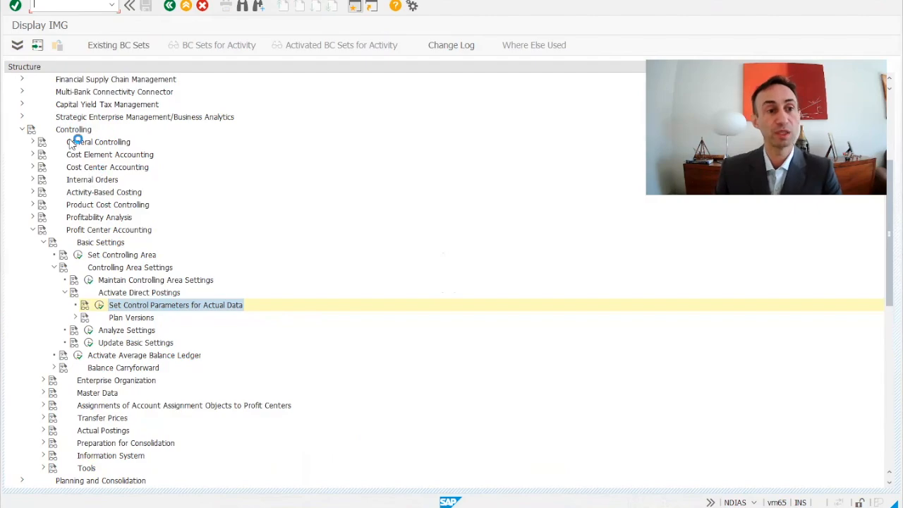
scroll(77, 151, "up", 5)
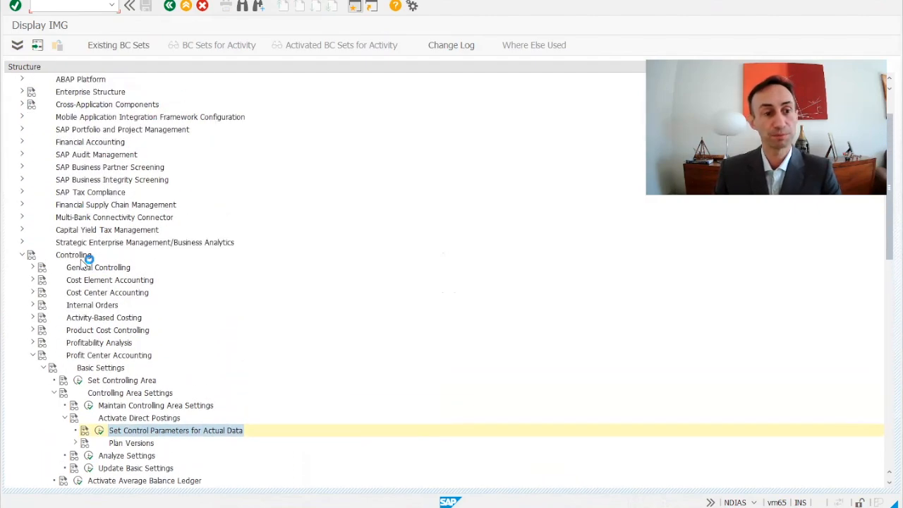
type("spro")
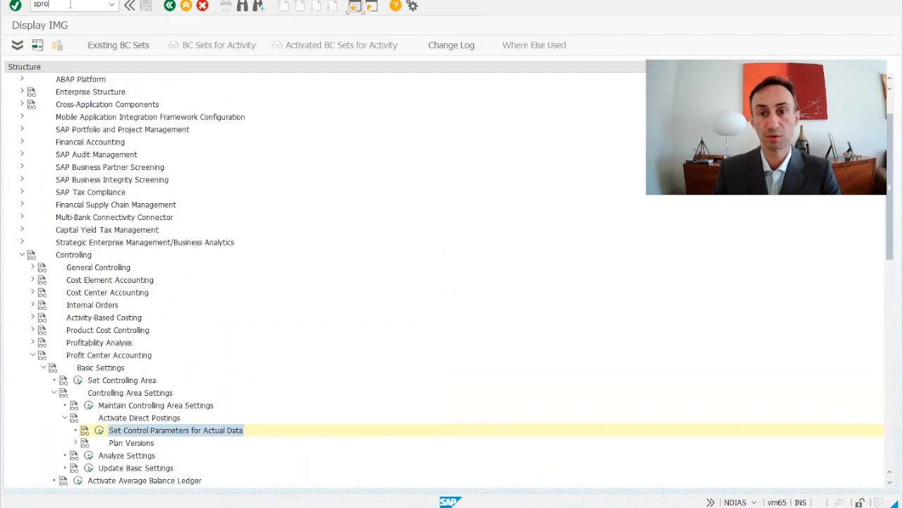
left_click_drag(70, 5, 31, 5)
key("BackSpace")
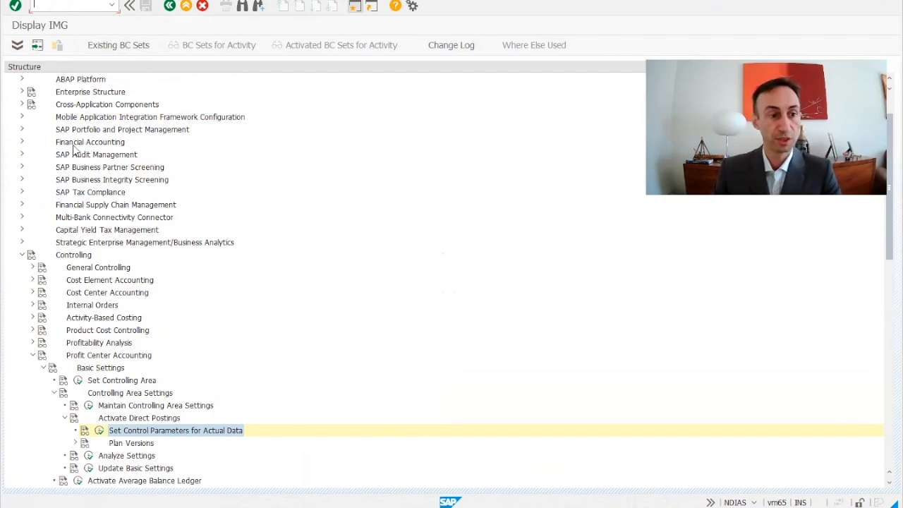
Open Set Control Parameters for Actual Data under Profit Center Accounting's Activate Direct Postings settings
scroll(85, 176, "down", 1)
scroll(60, 226, "up", 2)
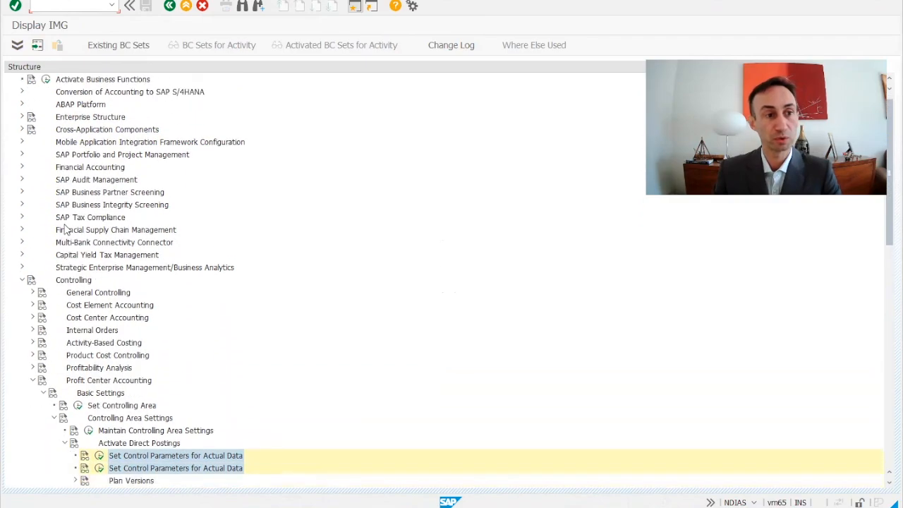
scroll(79, 267, "up", 1)
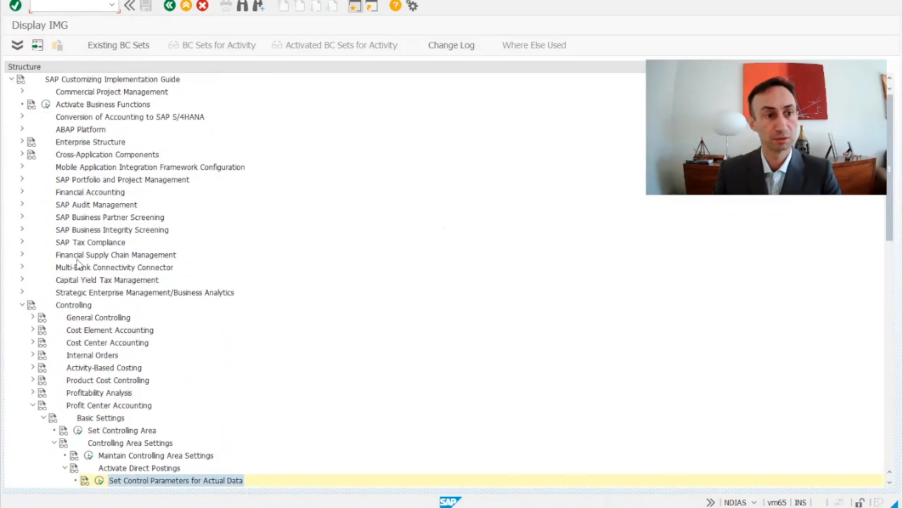
scroll(79, 267, "down", 2)
left_click(74, 257)
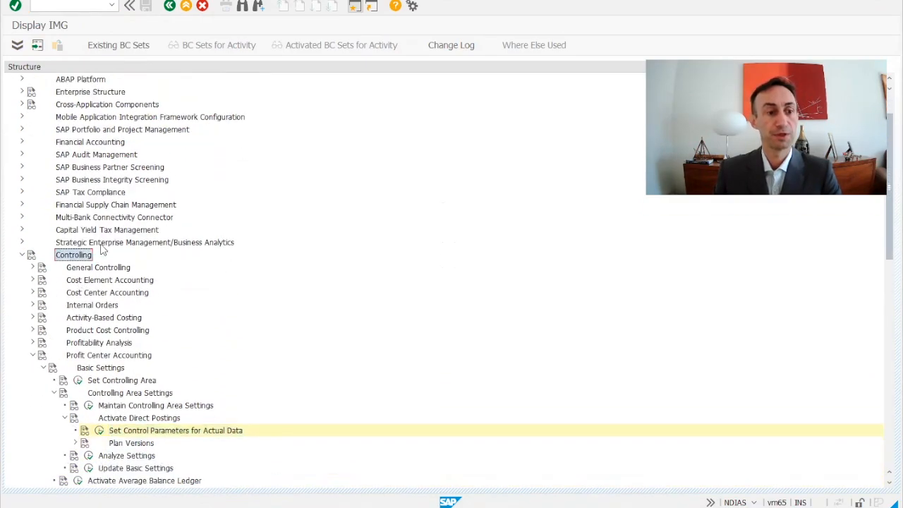
scroll(99, 246, "down", 5)
left_click(90, 231)
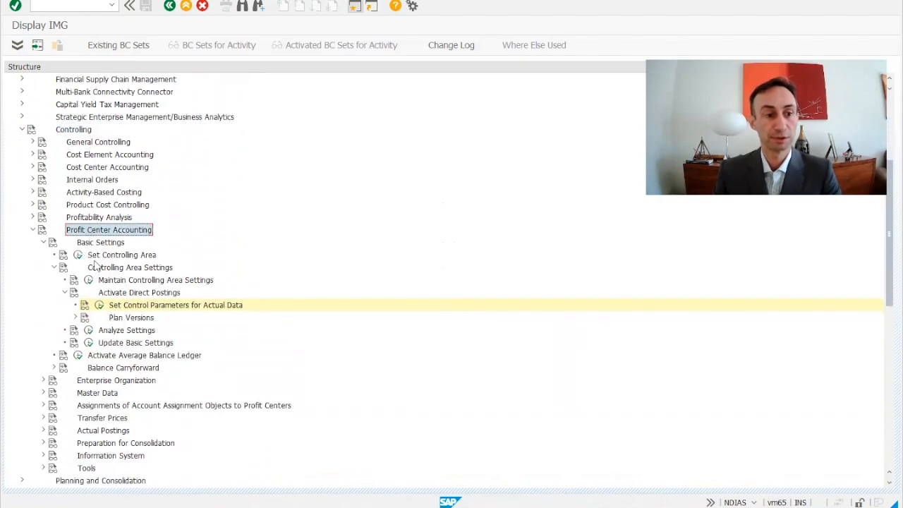
left_click(95, 244)
left_click(113, 269)
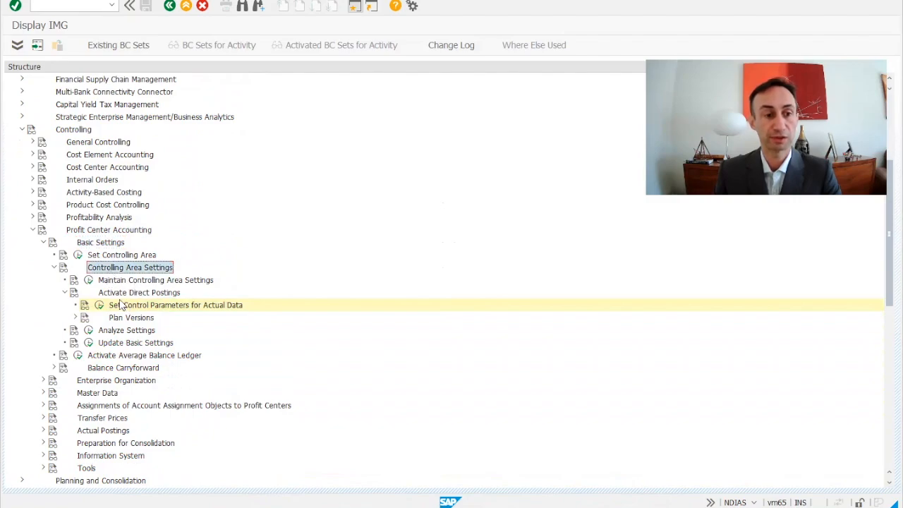
left_click(124, 297)
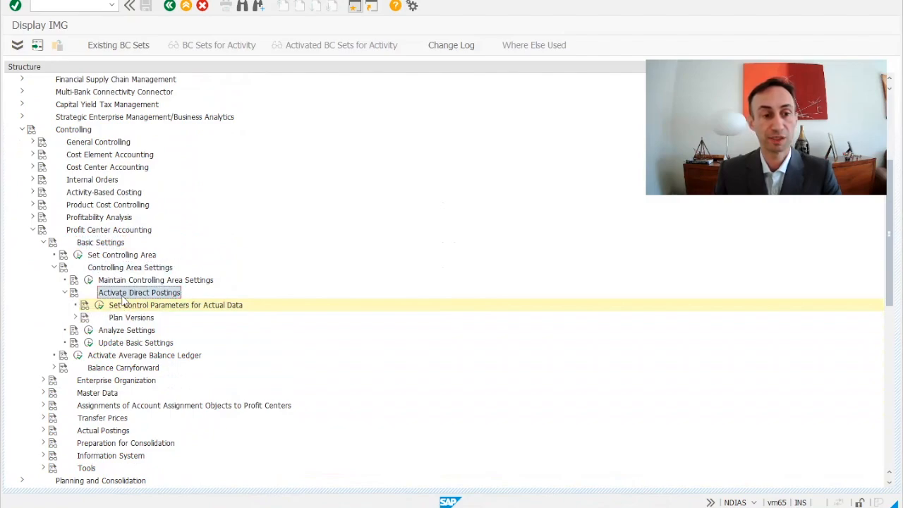
left_click(99, 306)
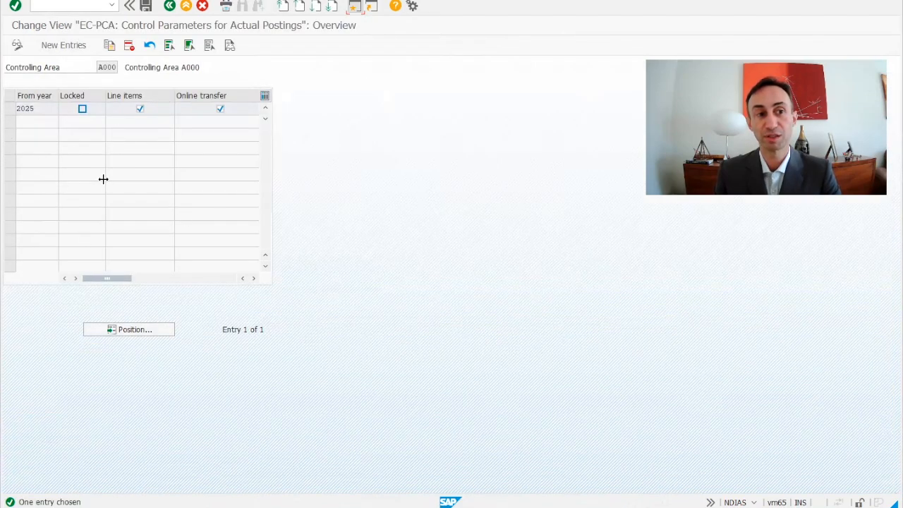
Copy the 2025 control parameter entry as a new entry with from year 2024, save, and go back
left_click(8, 110)
left_click(110, 47)
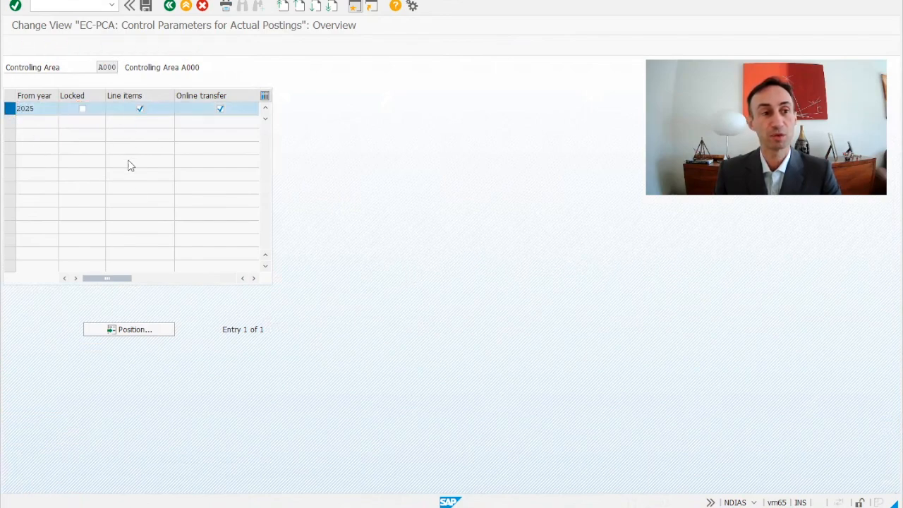
left_click(34, 111)
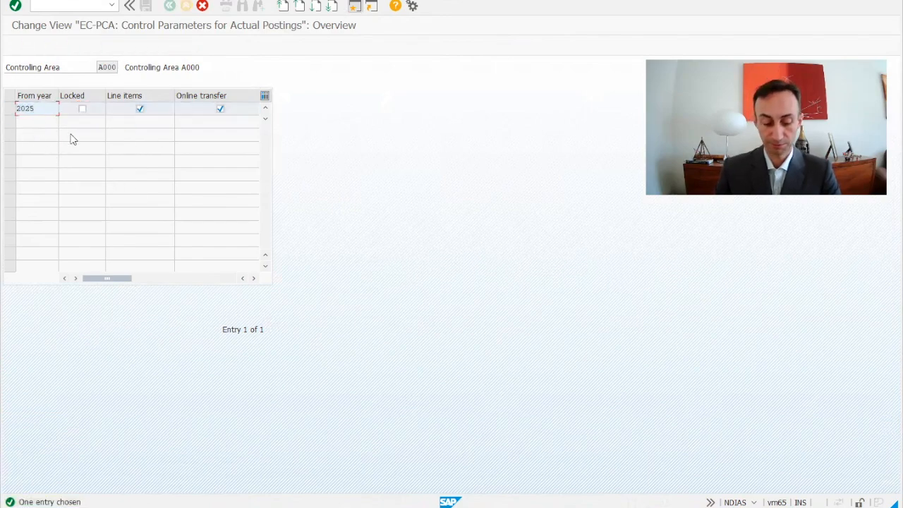
key("BackSpace")
type("4")
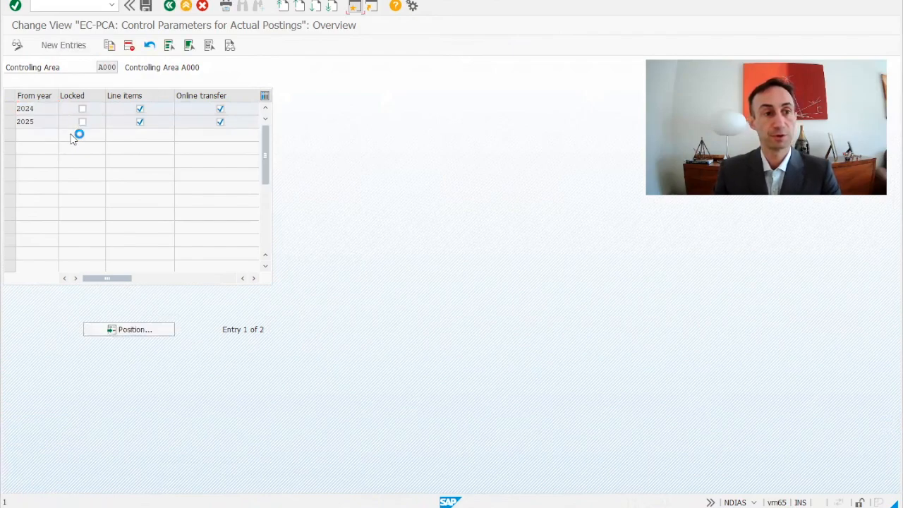
left_click(146, 8)
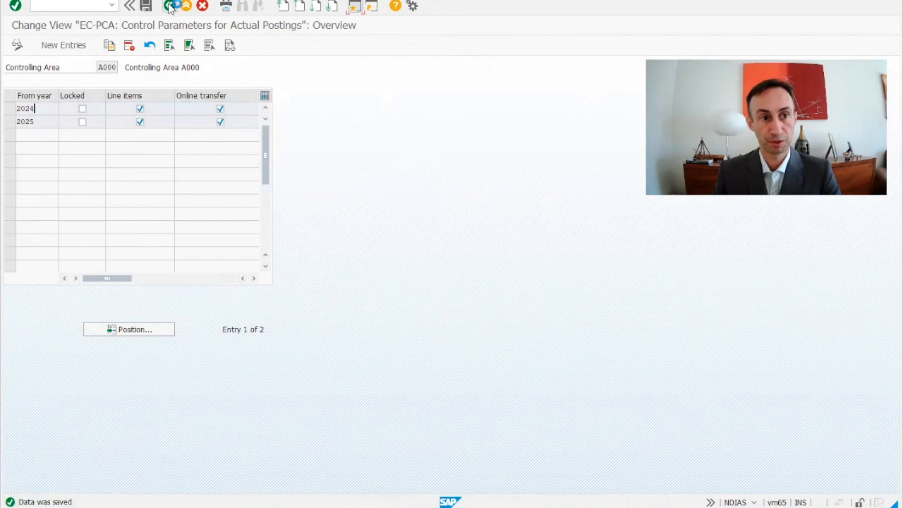
left_click(169, 6)
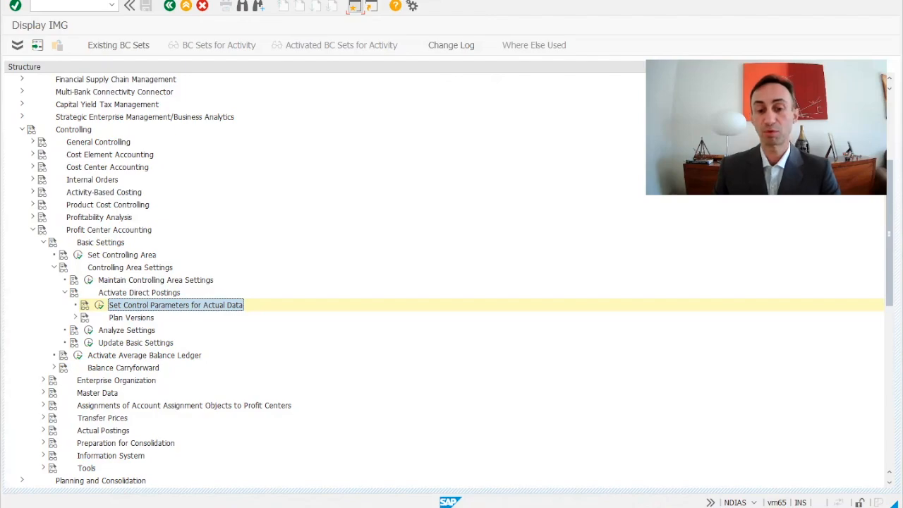
Switch back to the KE5Z selection screen, set the fiscal year to 2024 and execute the report
left_click(503, 507)
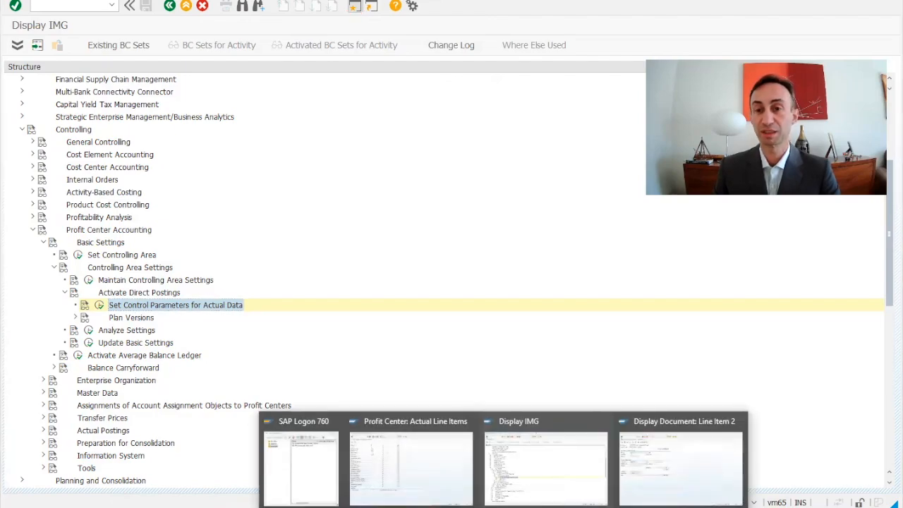
left_click(667, 487)
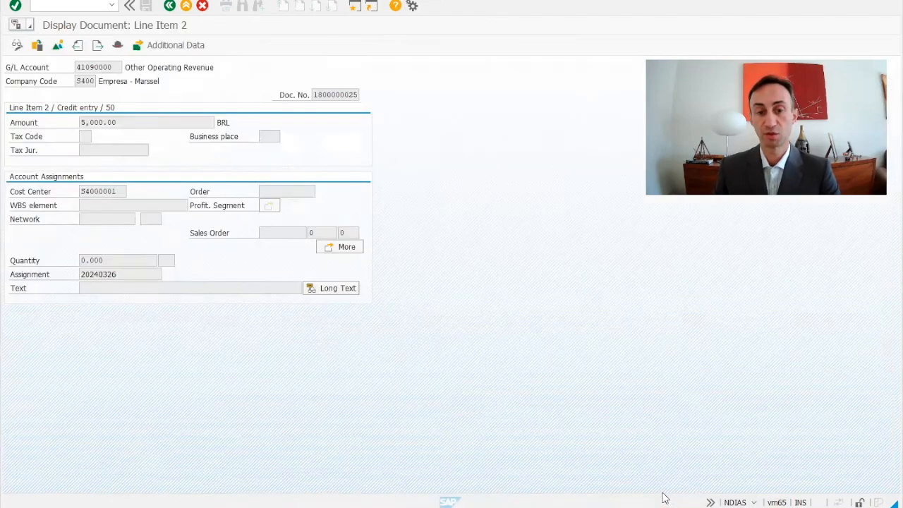
left_click(503, 507)
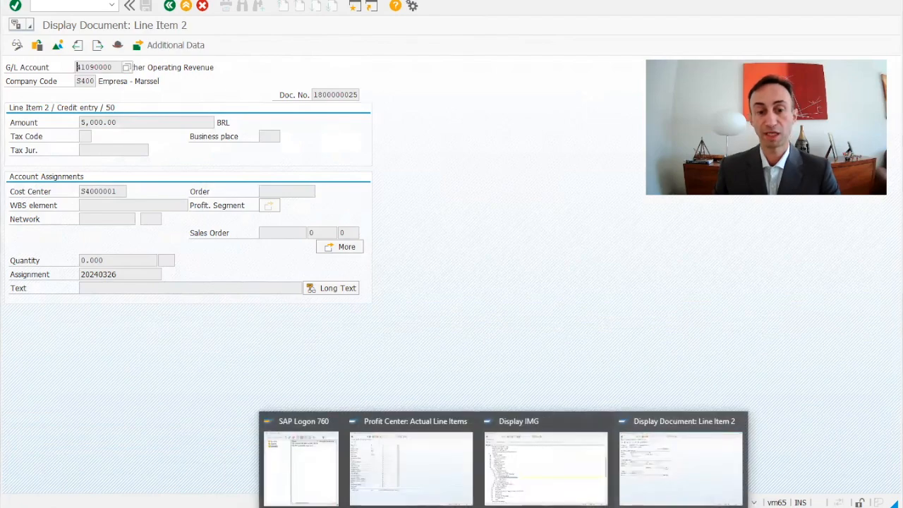
left_click(410, 477)
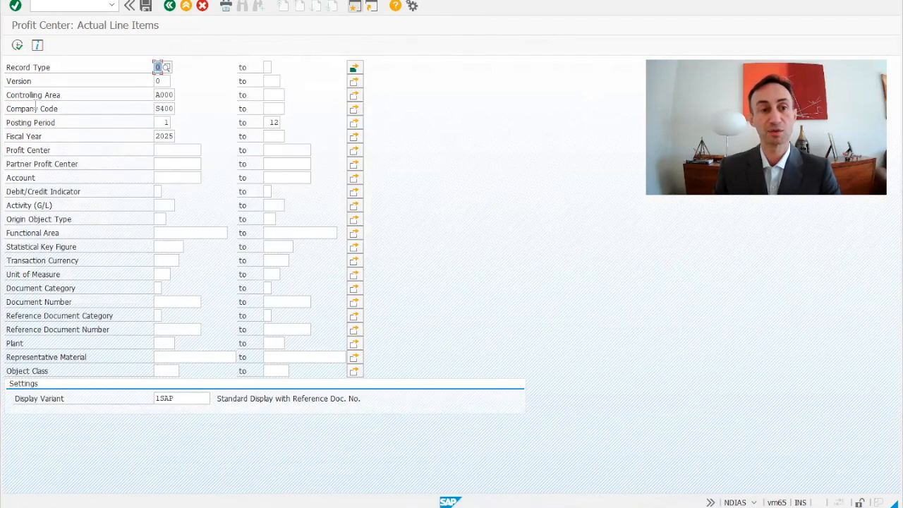
left_click(173, 139)
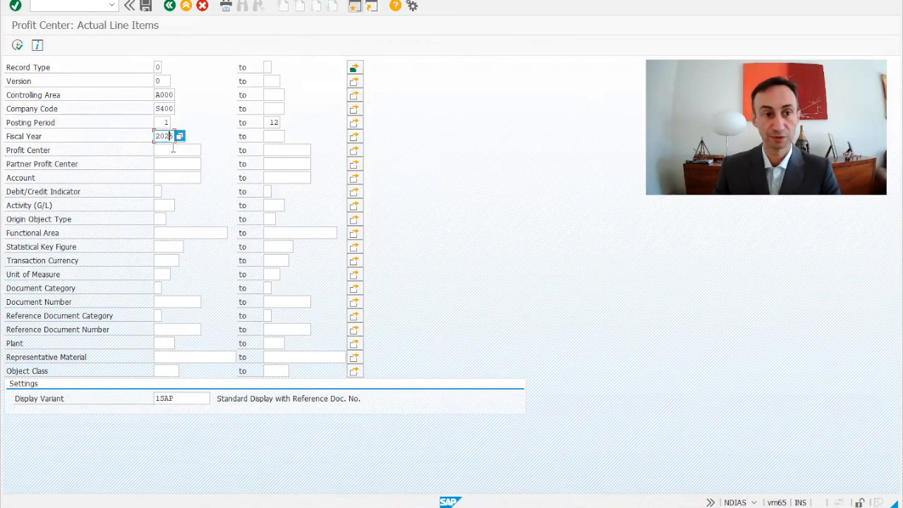
key("BackSpace")
type("4")
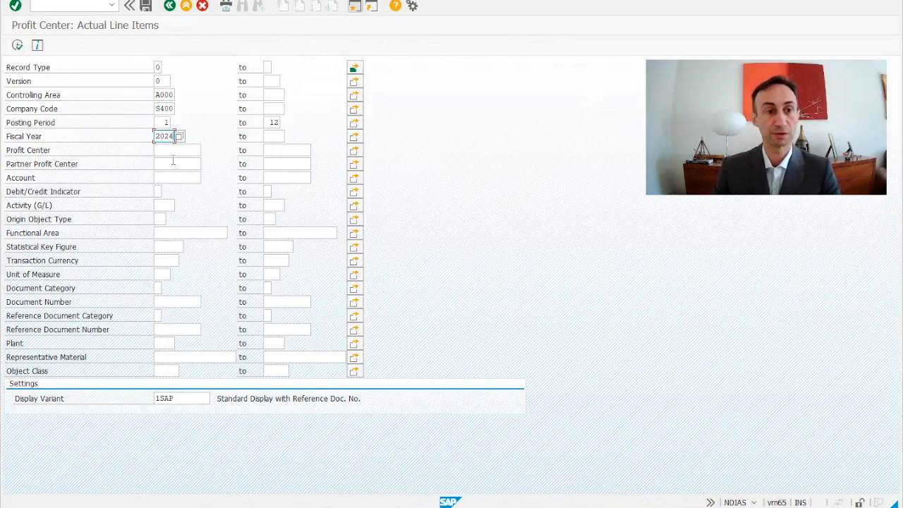
left_click(16, 45)
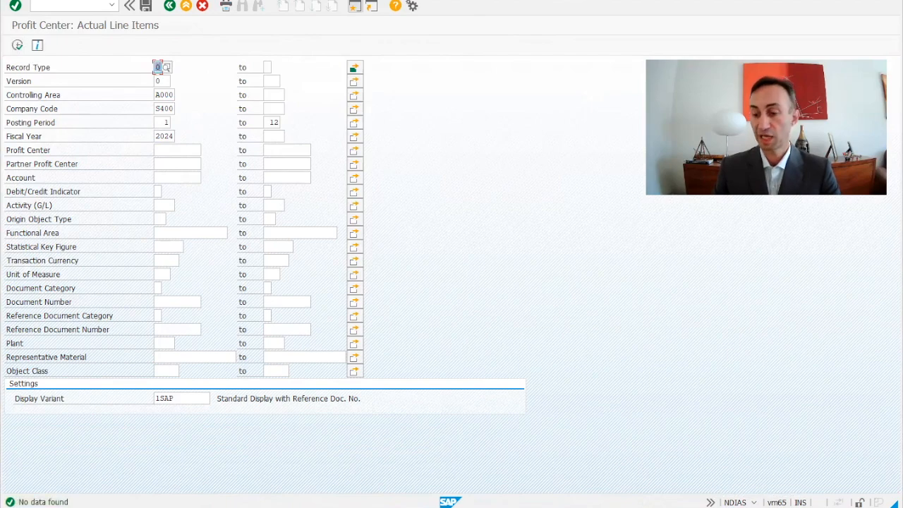
Return to customer invoice entry and set the document and posting dates to 03/26/2024
left_click(676, 485)
left_click(169, 6)
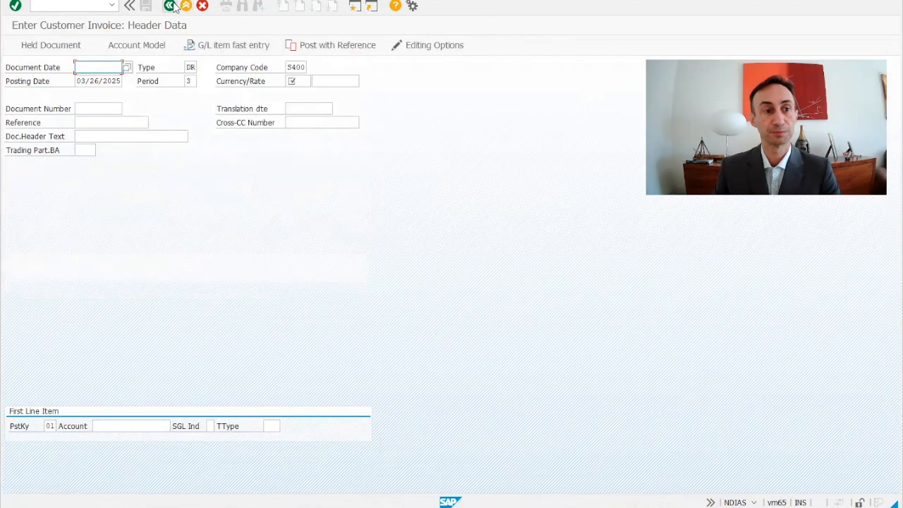
left_click(106, 66)
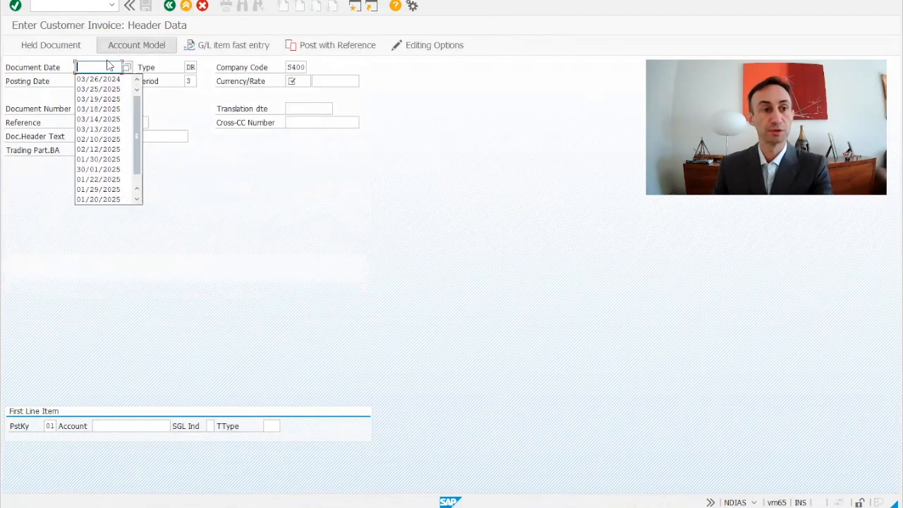
left_click(99, 80)
mouse_move(76, 68)
left_mouse_down()
mouse_move(129, 65)
mouse_move(137, 82)
left_mouse_up()
key("ctrl+c")
key("ctrl+v")
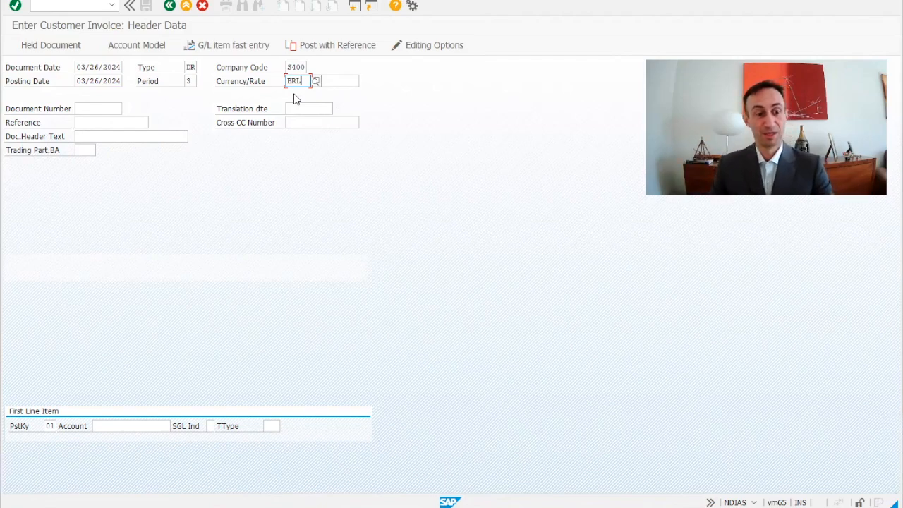
Choose customer account 1000496 for the first line item and confirm the header data
left_click(117, 428)
left_click(117, 428)
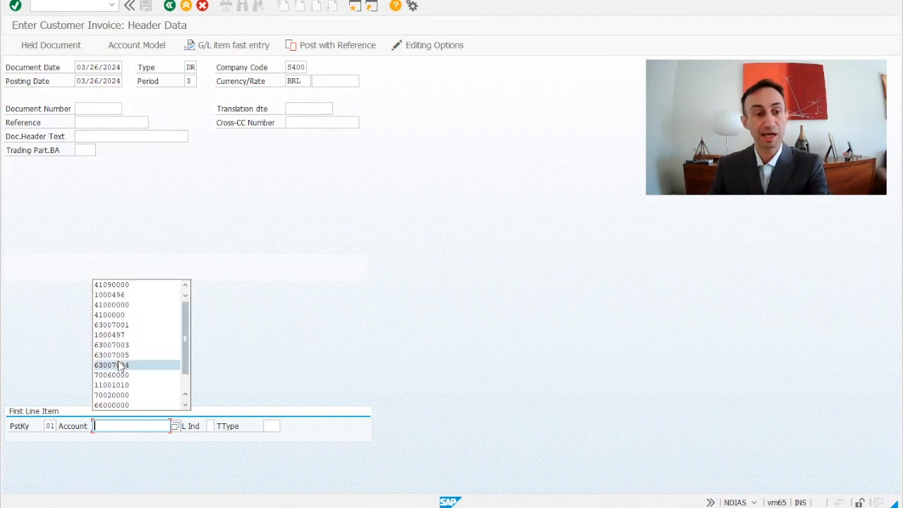
left_click(120, 296)
key("Return")
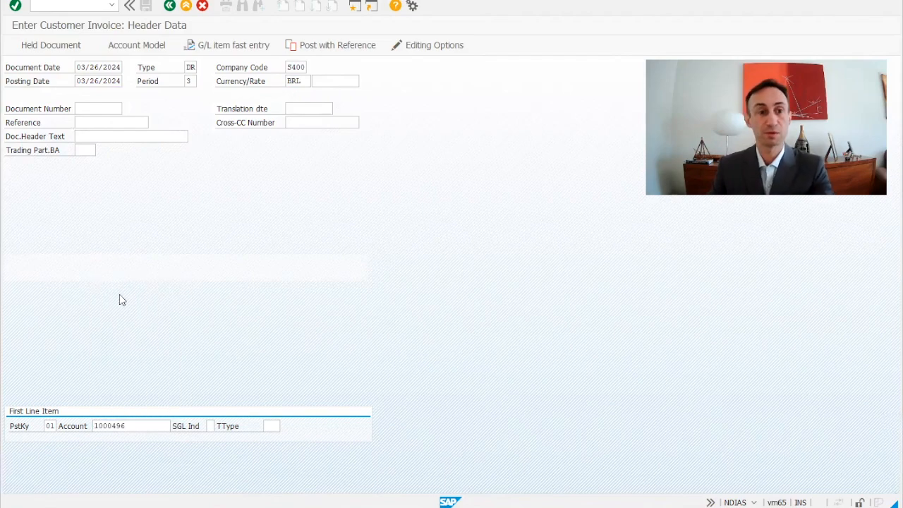
key("Return")
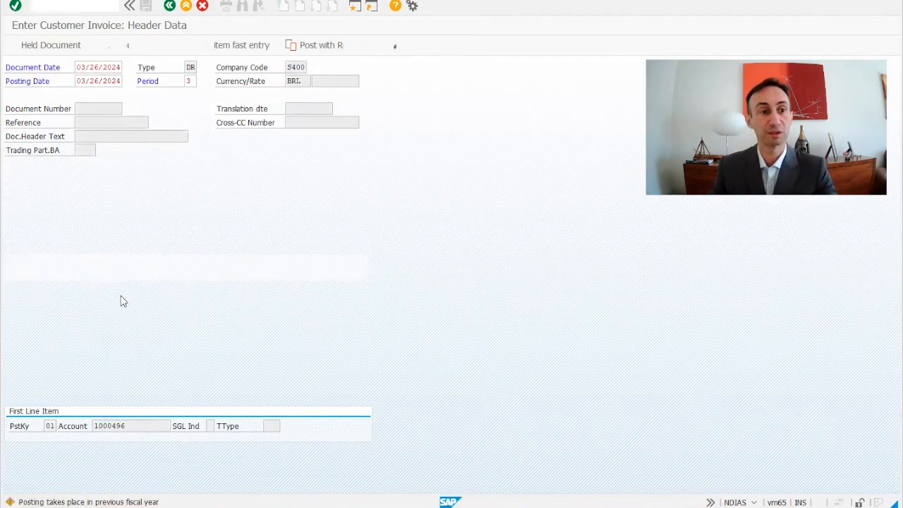
Enter 1000000 BRL as the customer item amount and add a posting key 50 line for account 41090000
type("1000000")
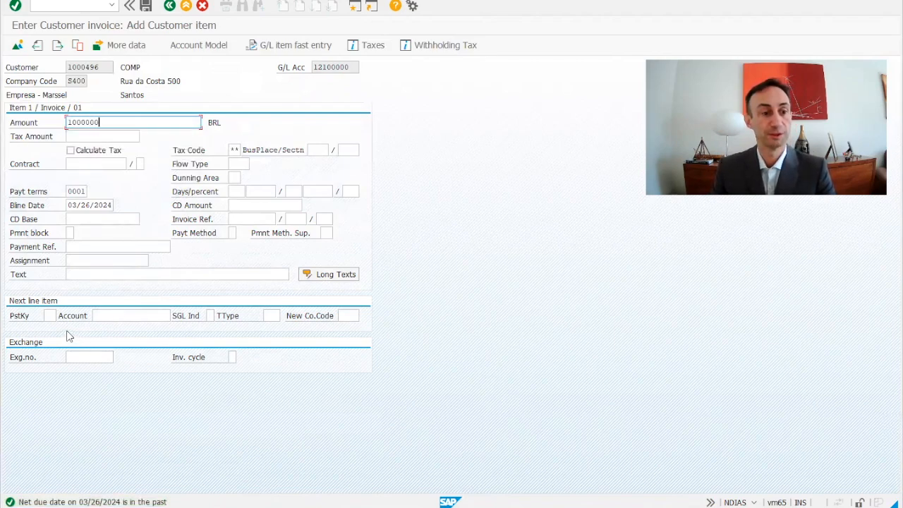
left_click(50, 315)
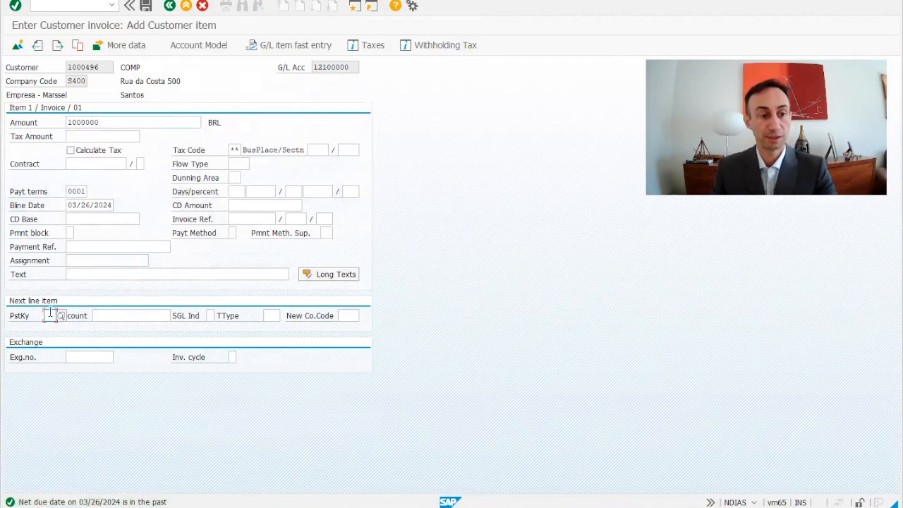
left_click(51, 315)
left_click(53, 339)
left_click(106, 315)
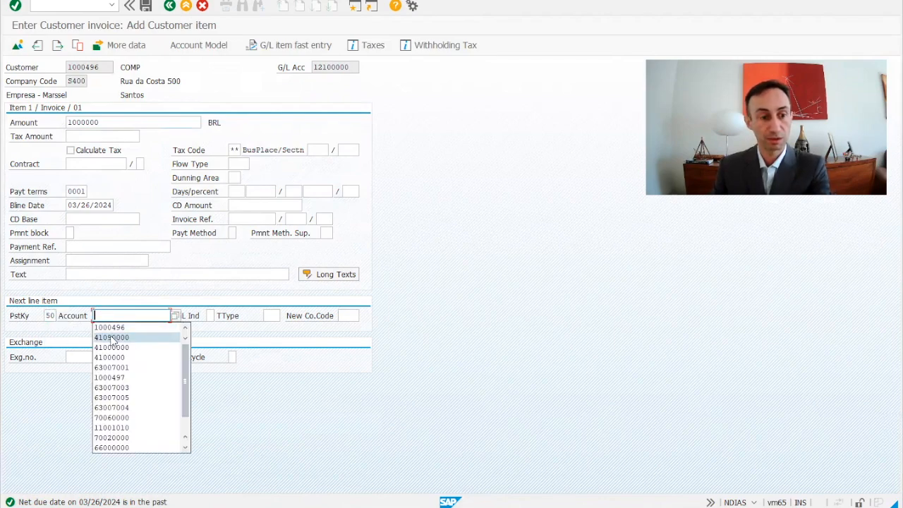
left_click(118, 339)
key("Return")
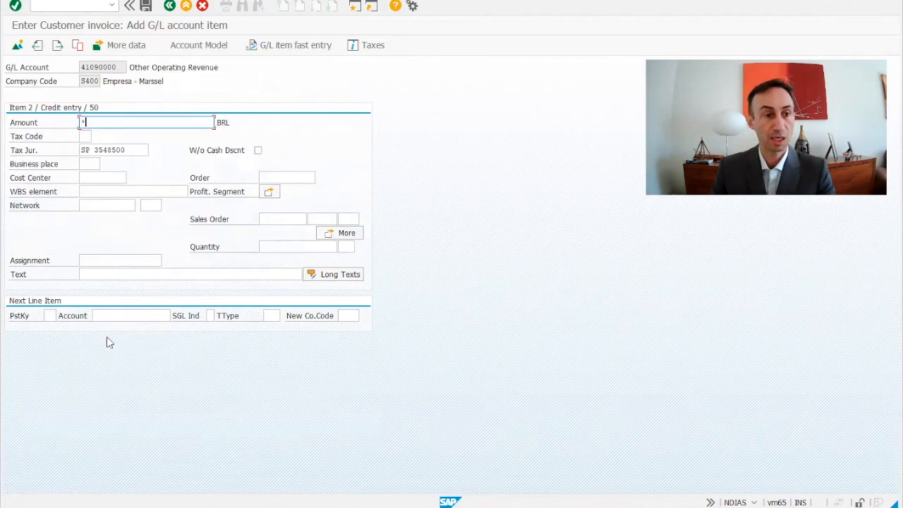
Assign cost center S4000001 to the revenue line item
left_click(105, 176)
left_click(106, 176)
left_click(105, 187)
key("Return")
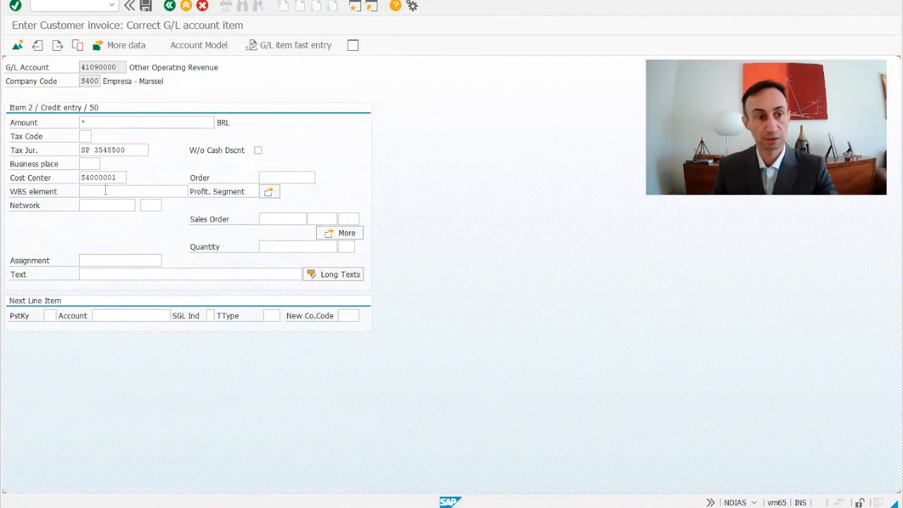
Review the revenue line's coding block, close it, and post the customer invoice
left_click(346, 235)
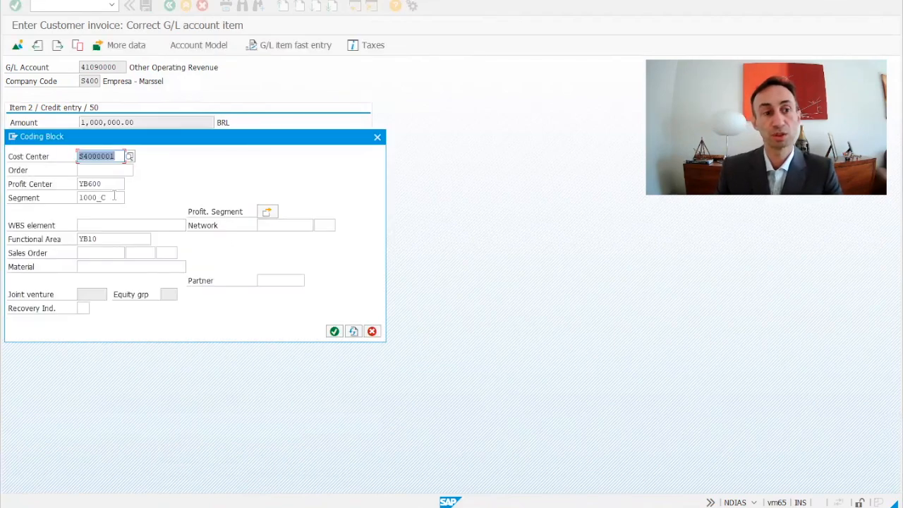
left_click(372, 332)
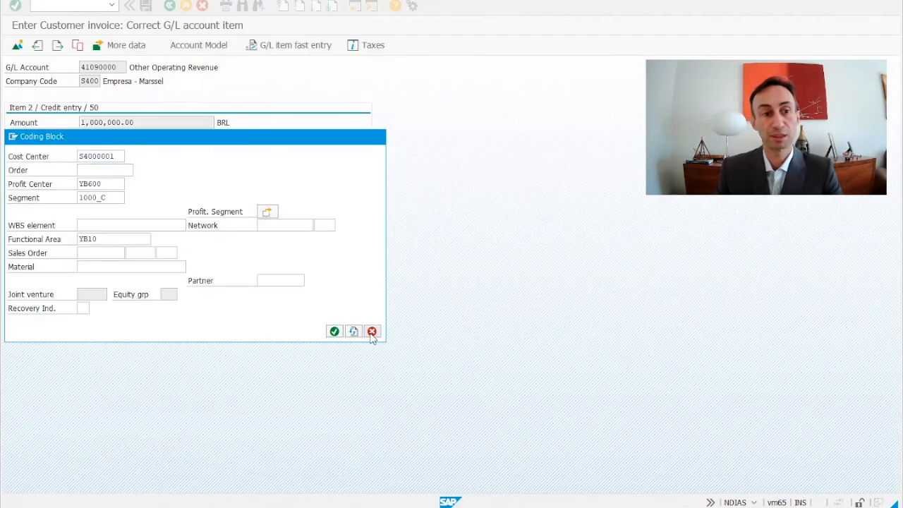
key("Return")
left_click(145, 7)
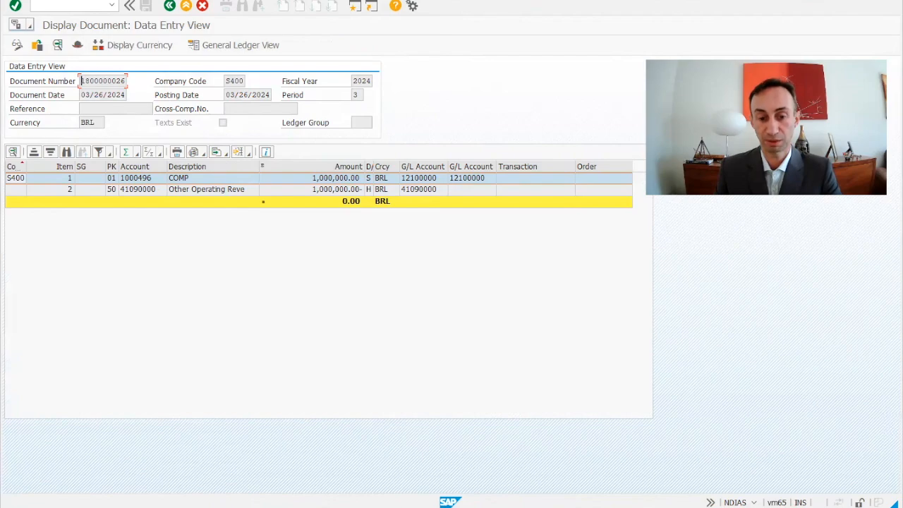
Switch to the KE5Z window and go back to its selection screen
left_click(503, 507)
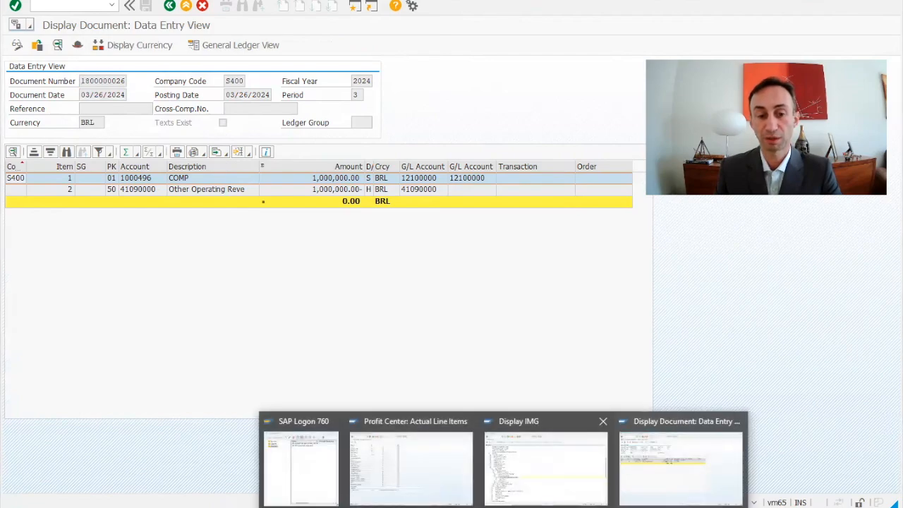
left_click(416, 480)
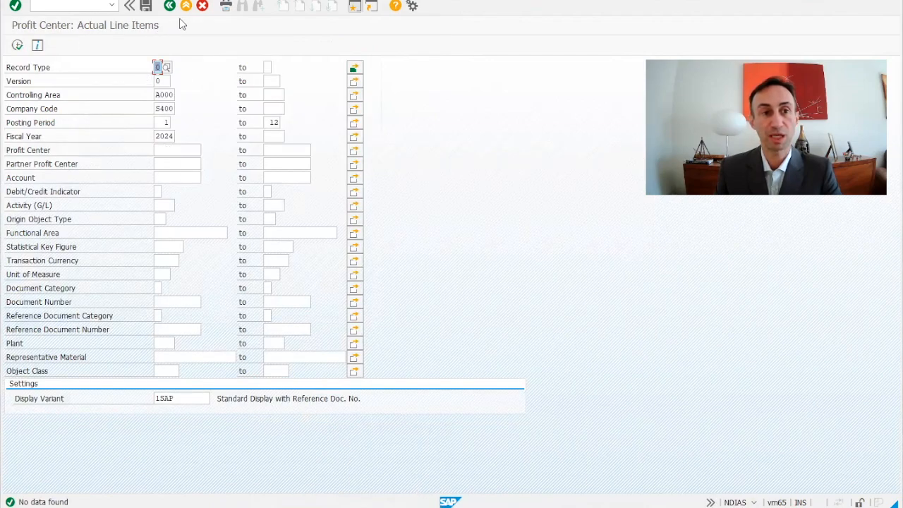
left_click(170, 7)
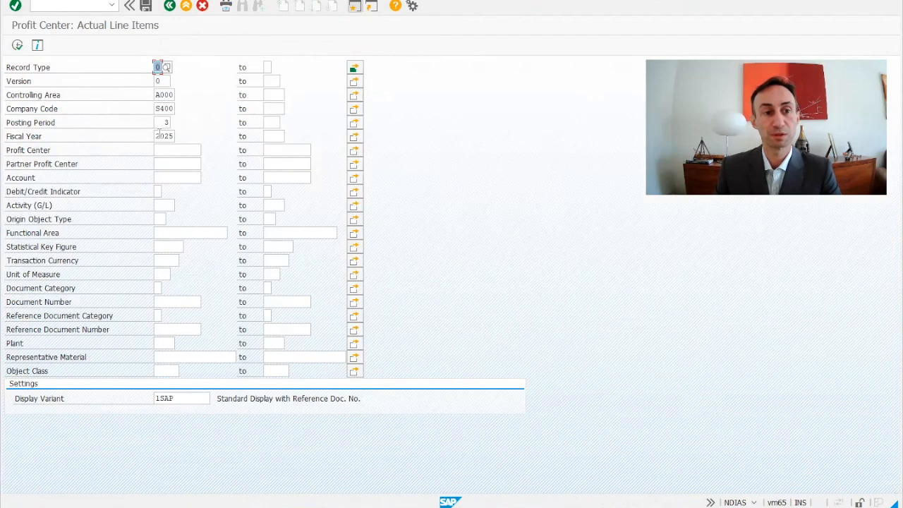
Set posting periods 1 to 12 and the fiscal year range up to 2025, then execute the report
left_click(162, 123)
type("1")
key("Tab")
type("12")
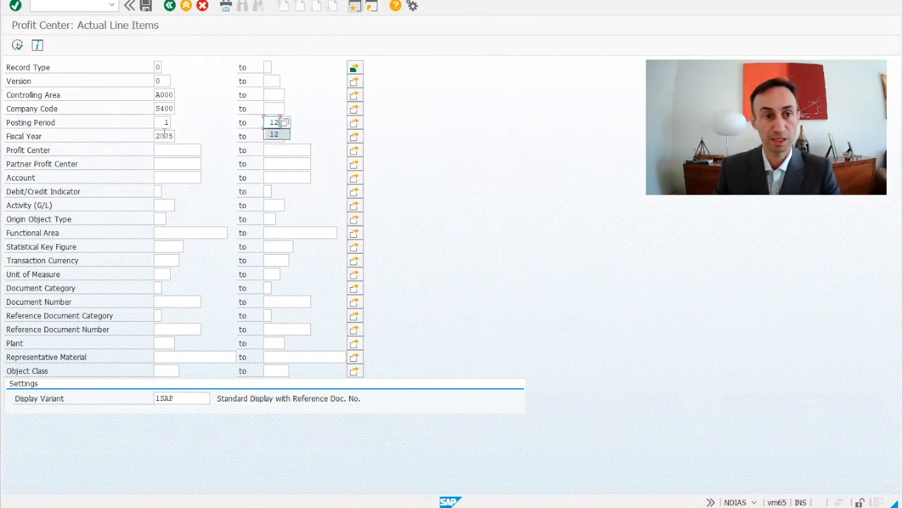
left_click(173, 135)
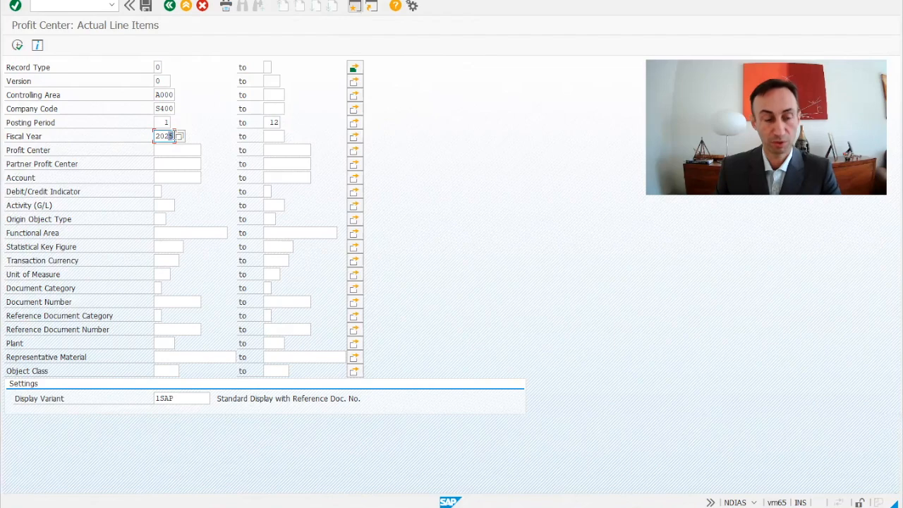
left_click(271, 136)
type("2025")
left_click(16, 44)
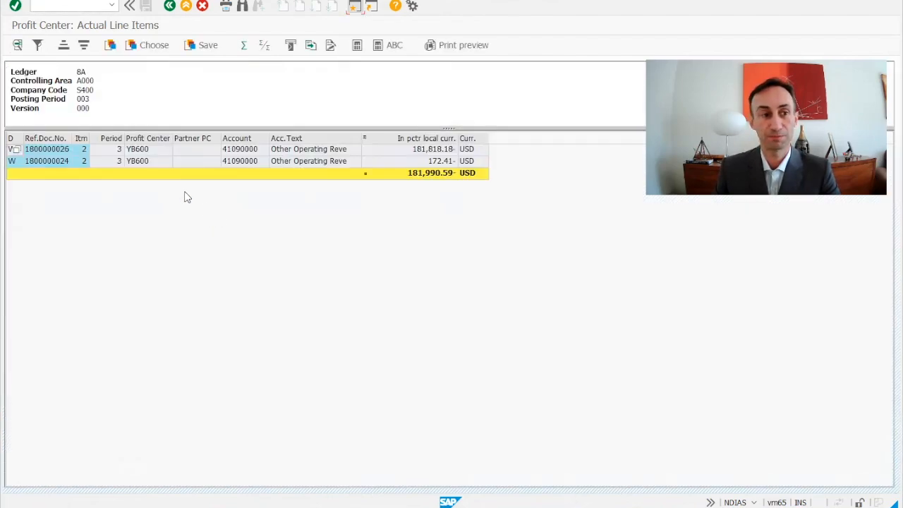
left_click(133, 150)
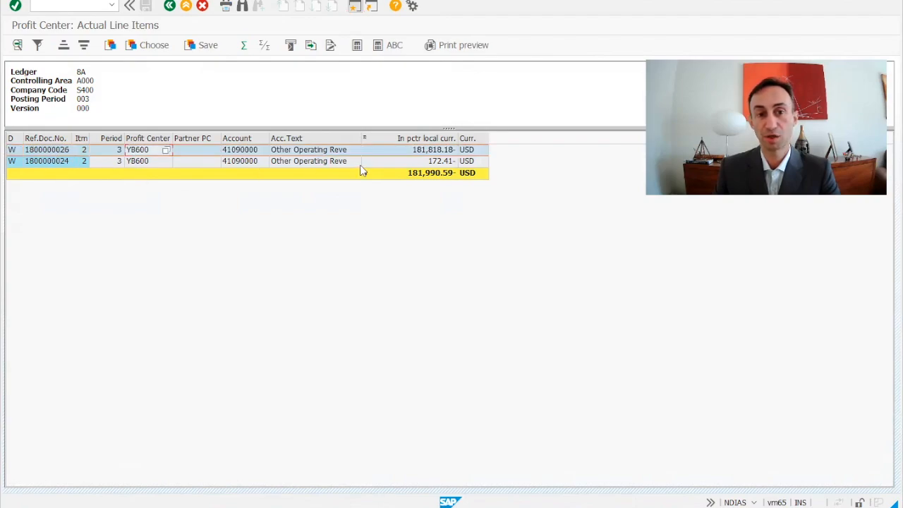
double_click(48, 151)
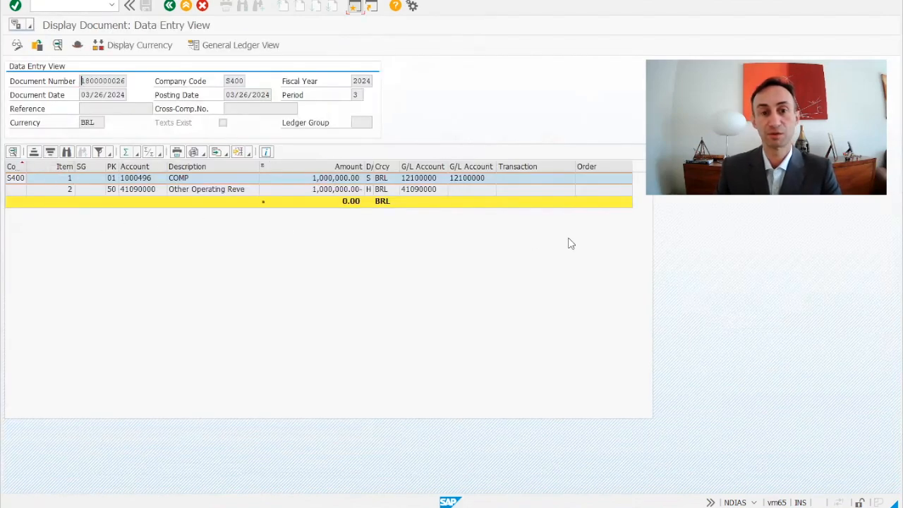
left_click(169, 6)
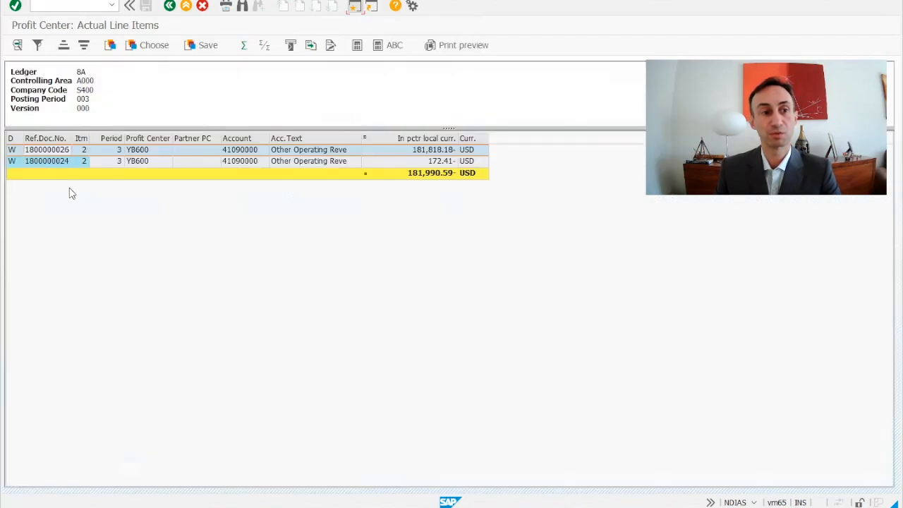
double_click(55, 162)
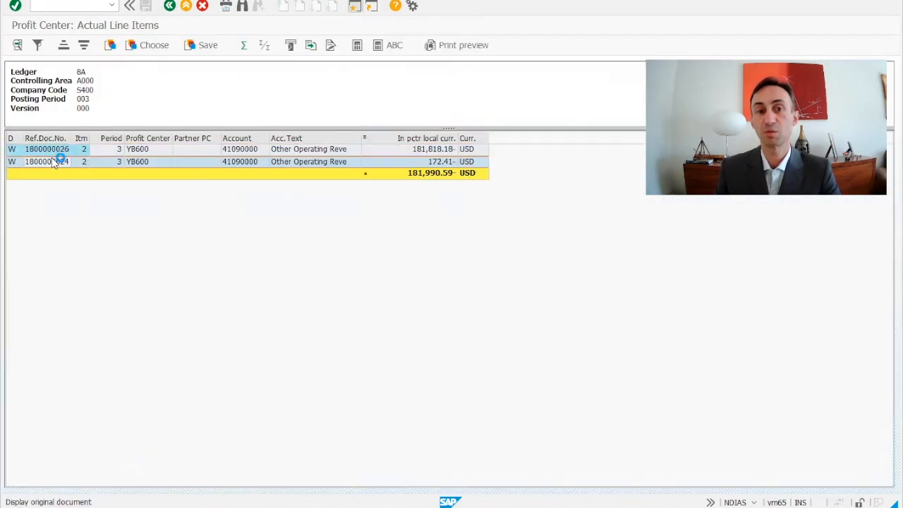
left_click(169, 7)
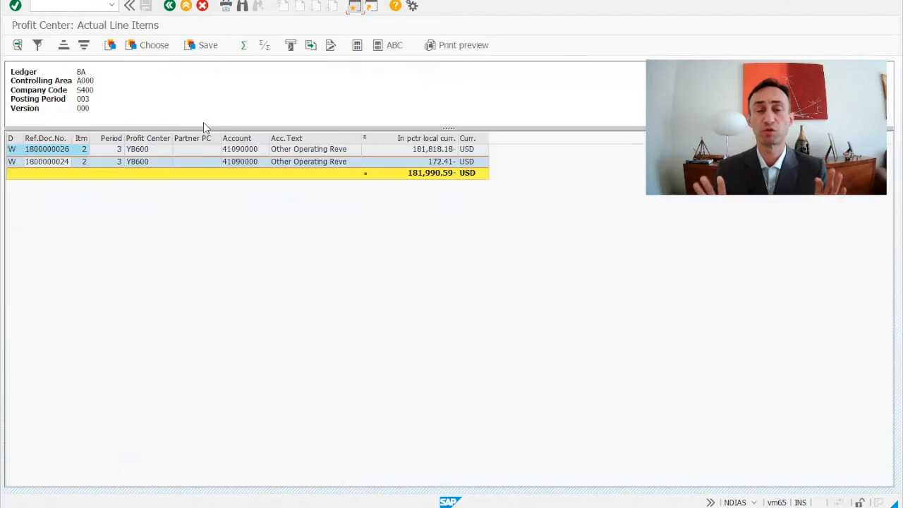